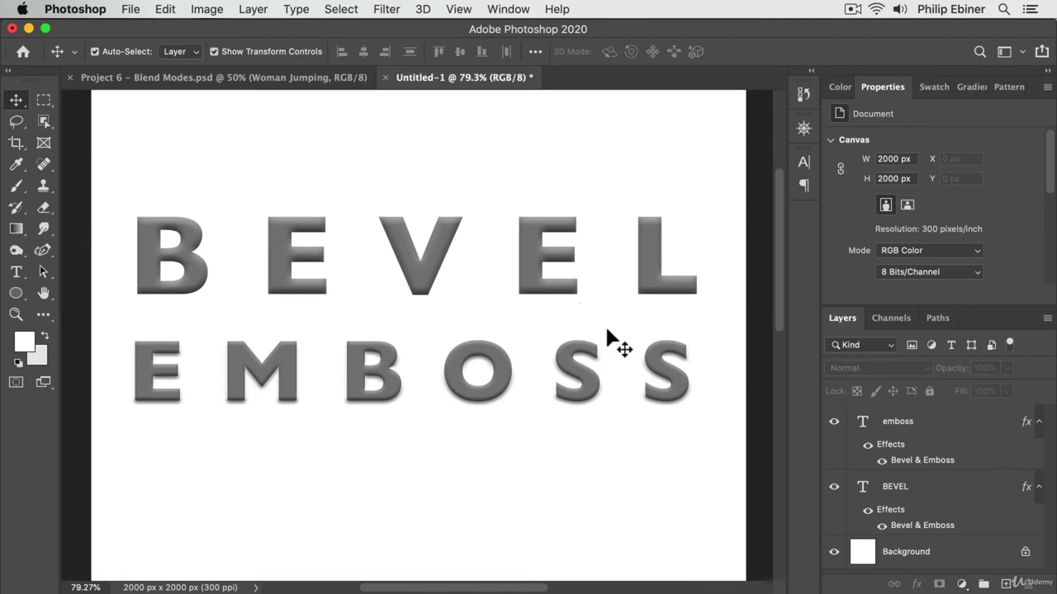
# Add a new type line reading NEW TEXT above BEVEL
pyautogui.click(16, 273)
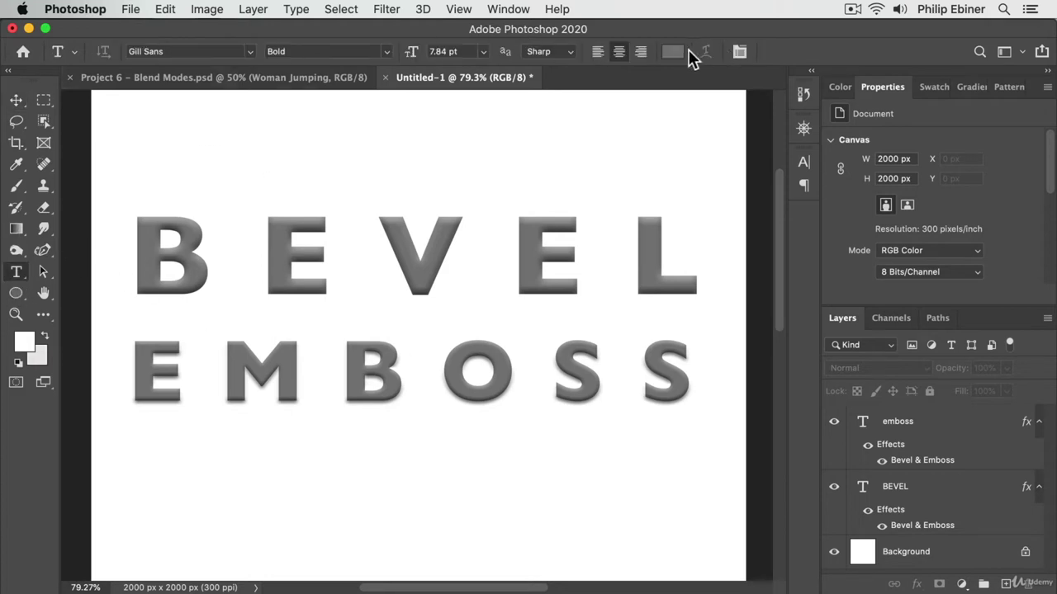
pyautogui.click(281, 151)
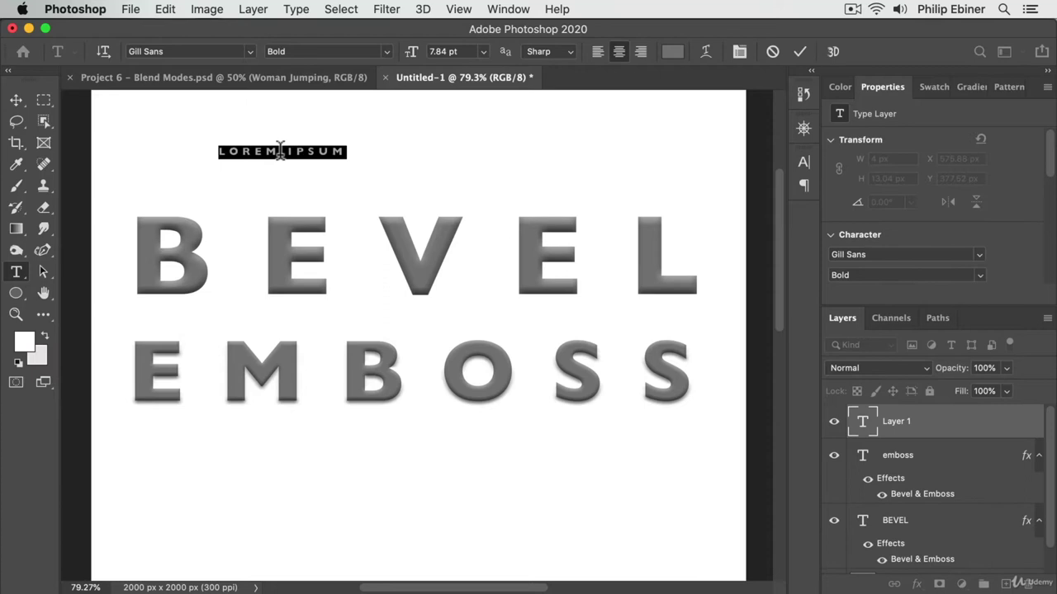
pyautogui.write('NEW ')
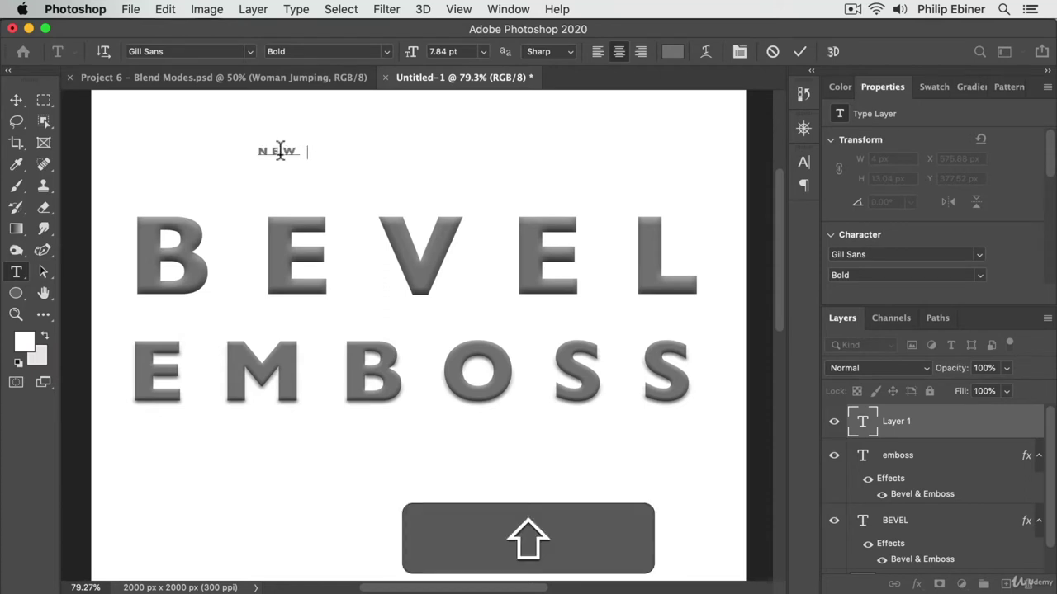
pyautogui.write('TEXT')
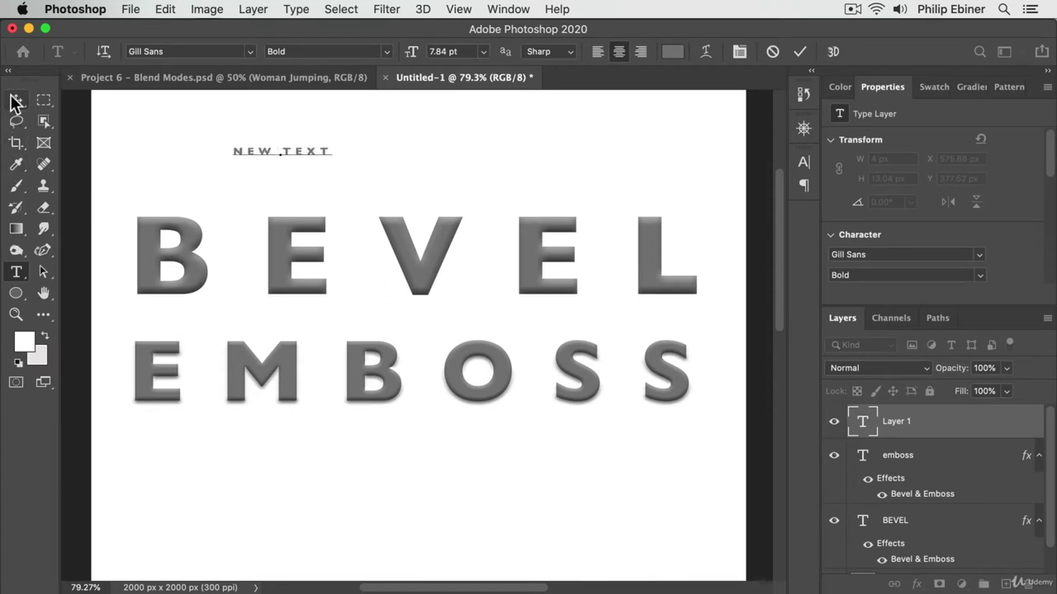
# Scale NEW TEXT up to about 488% and place it below the EMBOSS line
pyautogui.click(16, 100)
pyautogui.moveTo(332, 146); pyautogui.dragTo(717, 93)
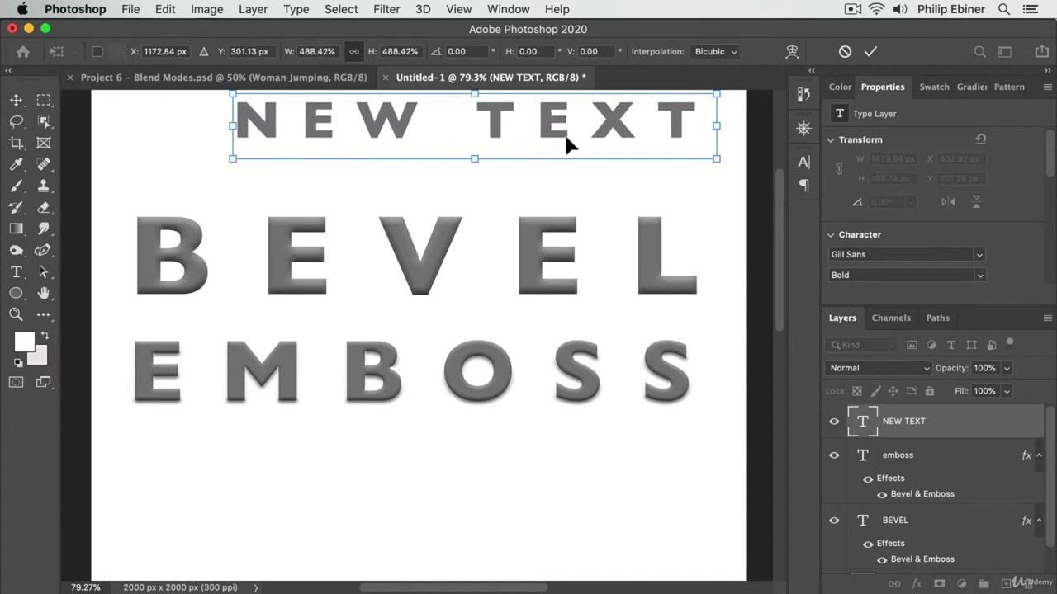
pyautogui.moveTo(566, 144); pyautogui.dragTo(523, 498)
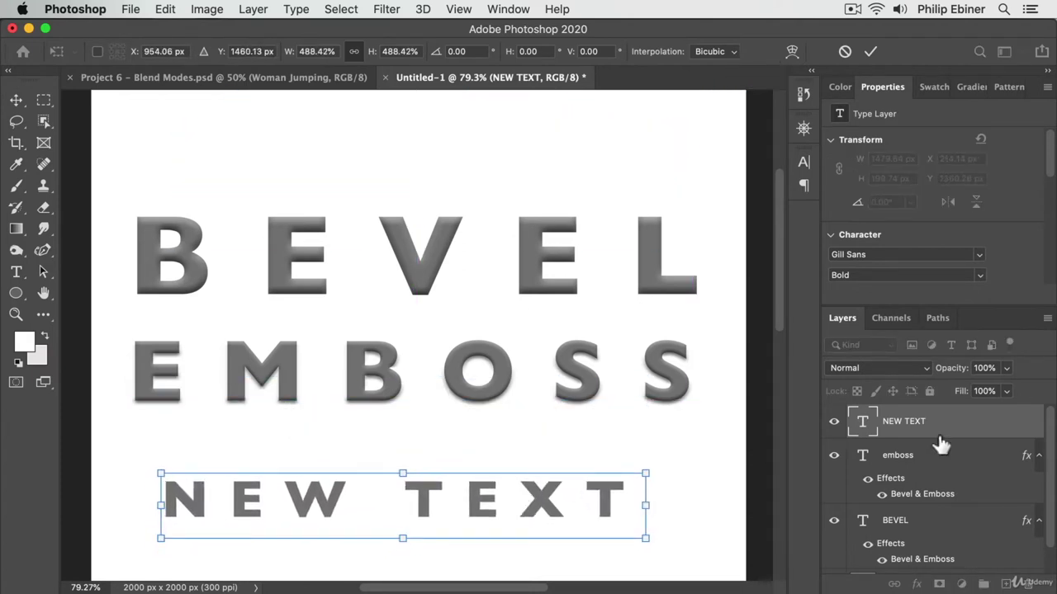
pyautogui.click(1001, 431)
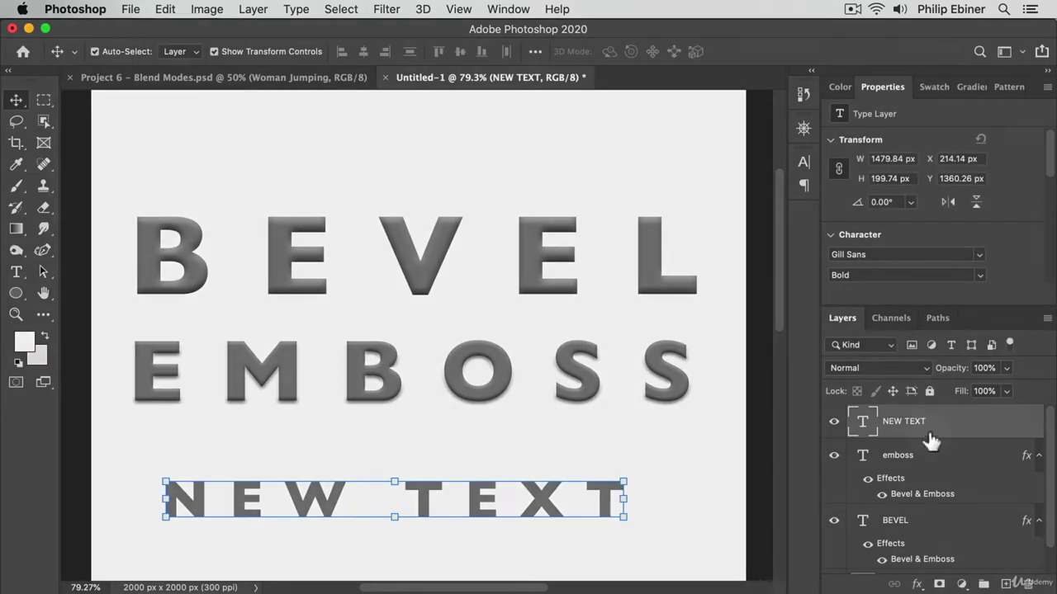
# Enable Bevel & Emboss in the NEW TEXT layer's style settings
pyautogui.doubleClick(931, 436)
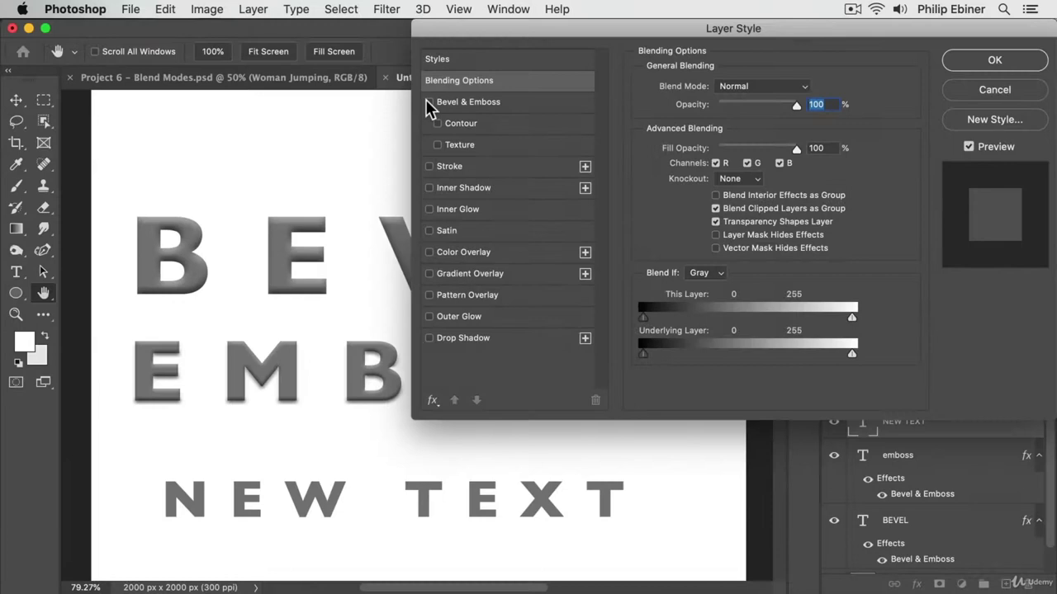
pyautogui.click(430, 102)
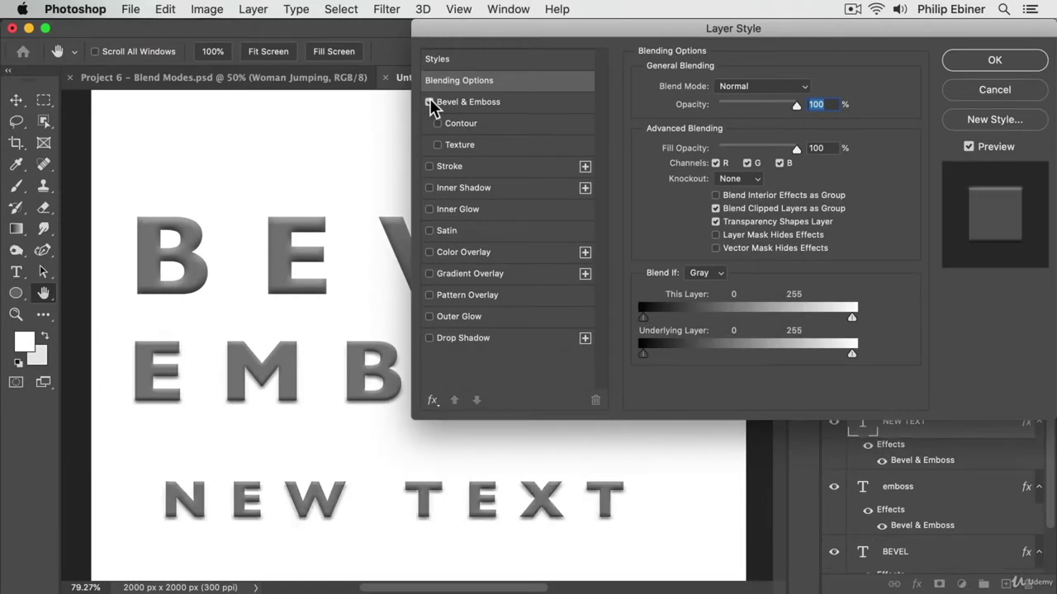
pyautogui.click(483, 101)
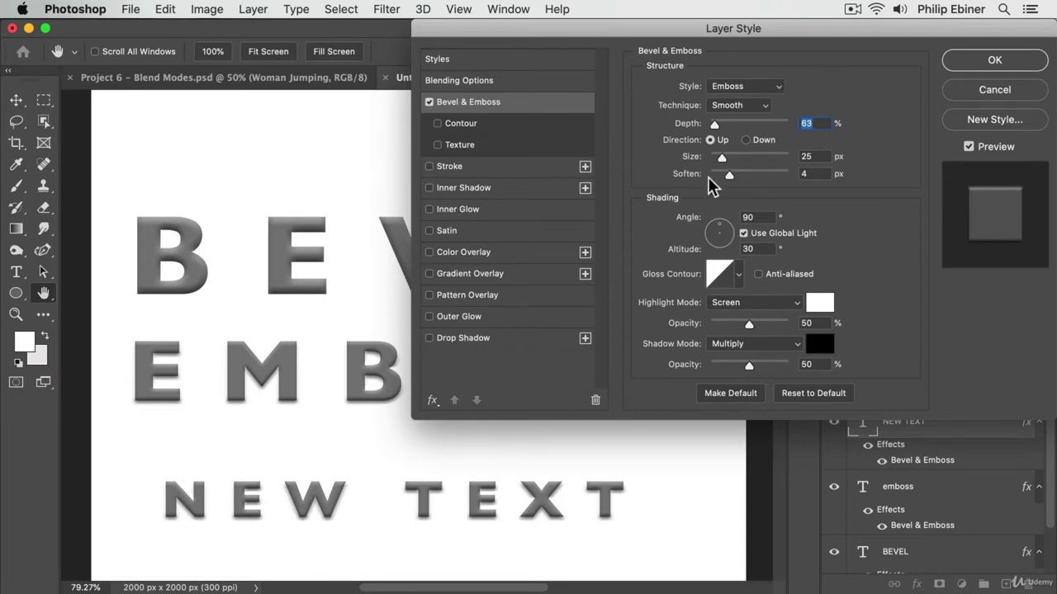
# Try Inner Bevel, Outer Bevel, Pillow Emboss and Stroke Emboss, settling on Pillow Emboss
pyautogui.click(743, 86)
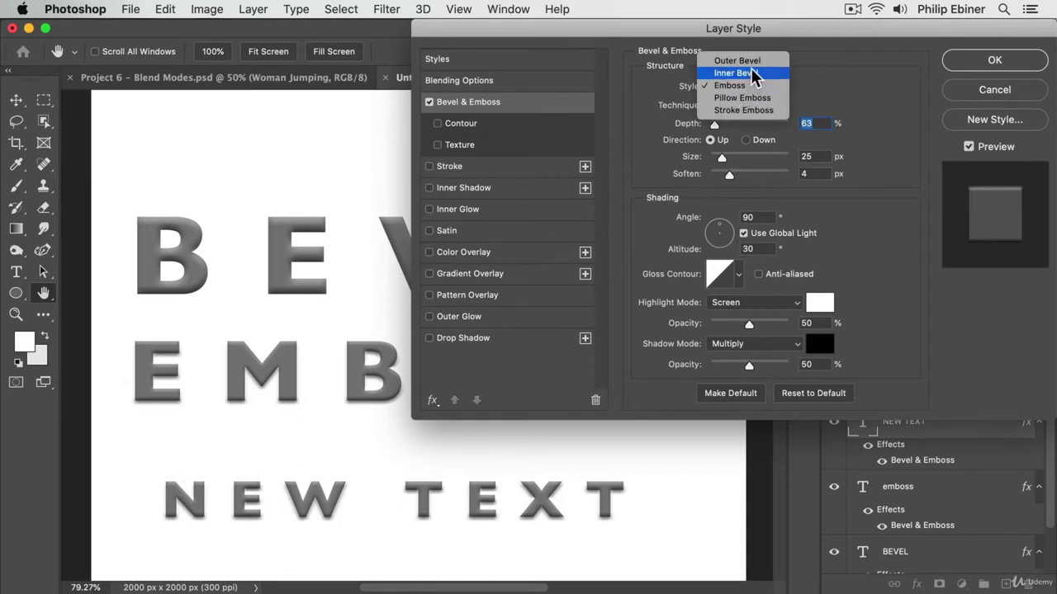
pyautogui.click(741, 73)
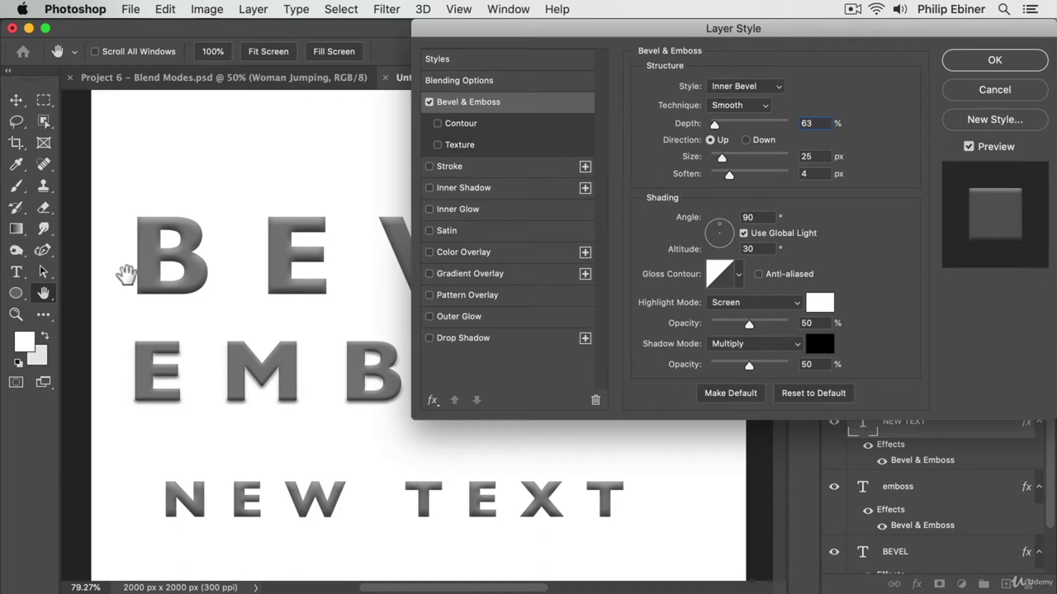
pyautogui.click(750, 86)
pyautogui.click(737, 72)
pyautogui.click(743, 86)
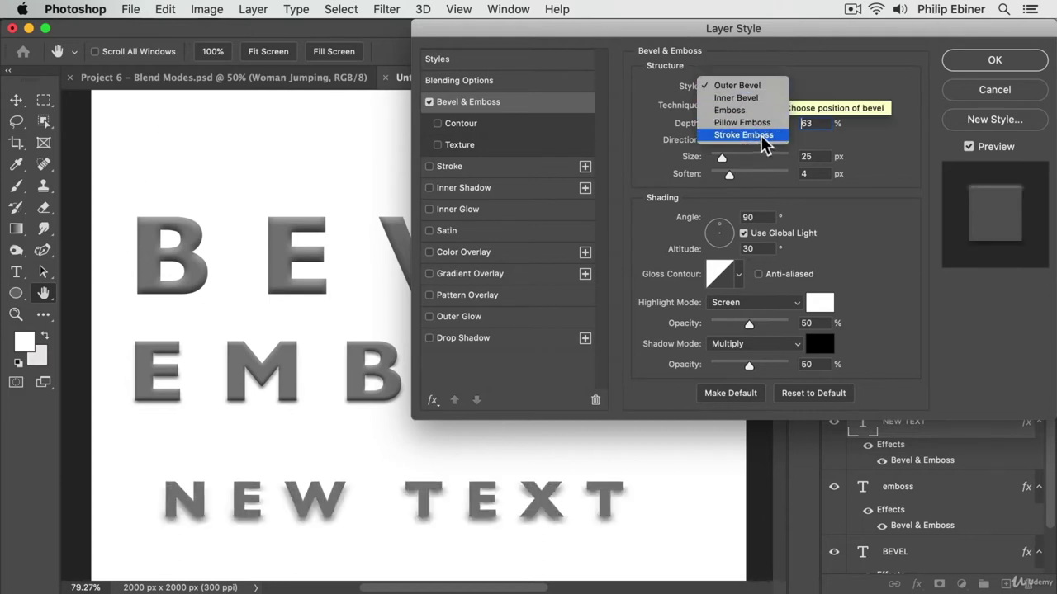
pyautogui.click(764, 124)
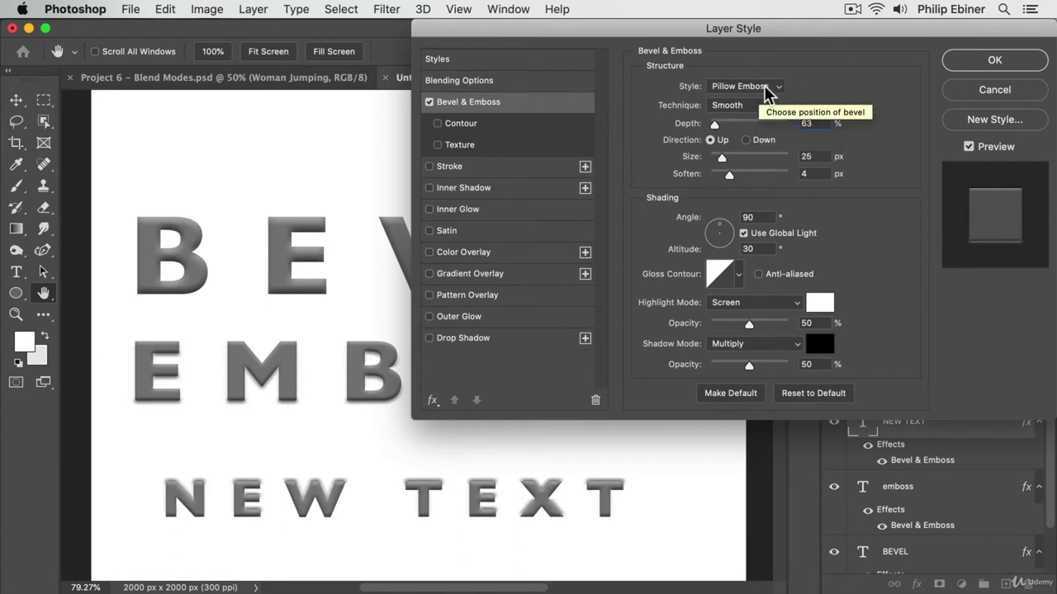
pyautogui.click(767, 87)
pyautogui.click(760, 98)
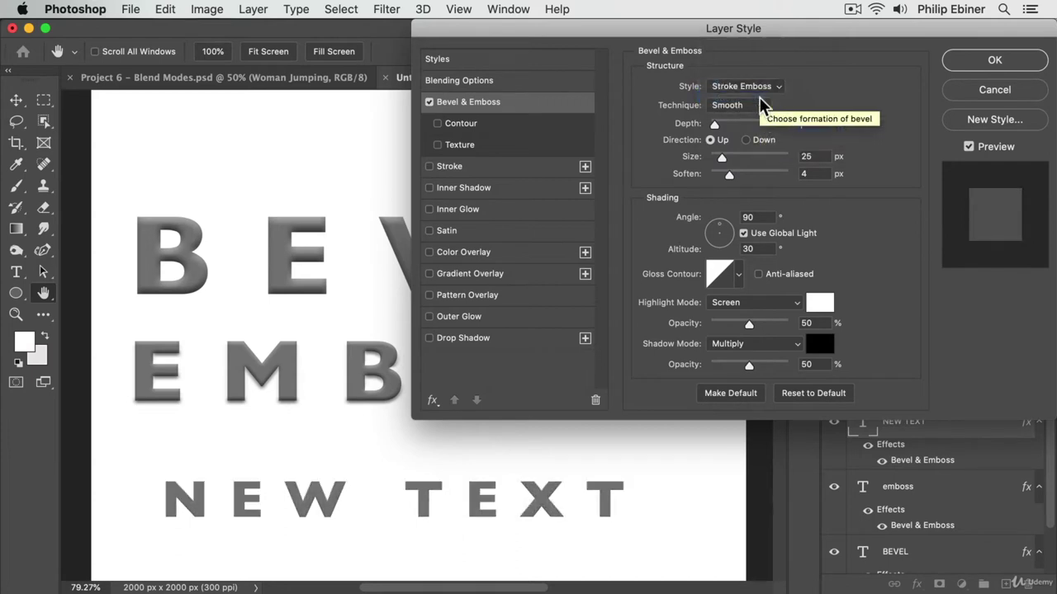
pyautogui.click(755, 95)
pyautogui.click(761, 75)
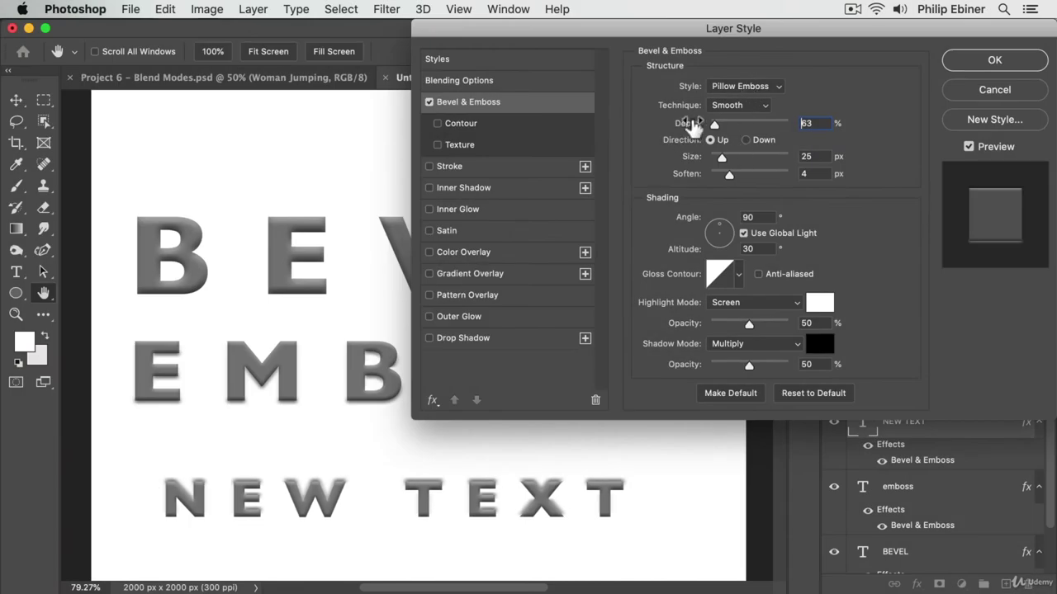
# Set the bevel to Emboss style: depth 126%, size 13 px, soften 2 px, highlight opacity 25%
pyautogui.moveTo(715, 129)
pyautogui.mouseDown()
pyautogui.moveTo(734, 129)
pyautogui.moveTo(719, 129)
pyautogui.mouseUp()
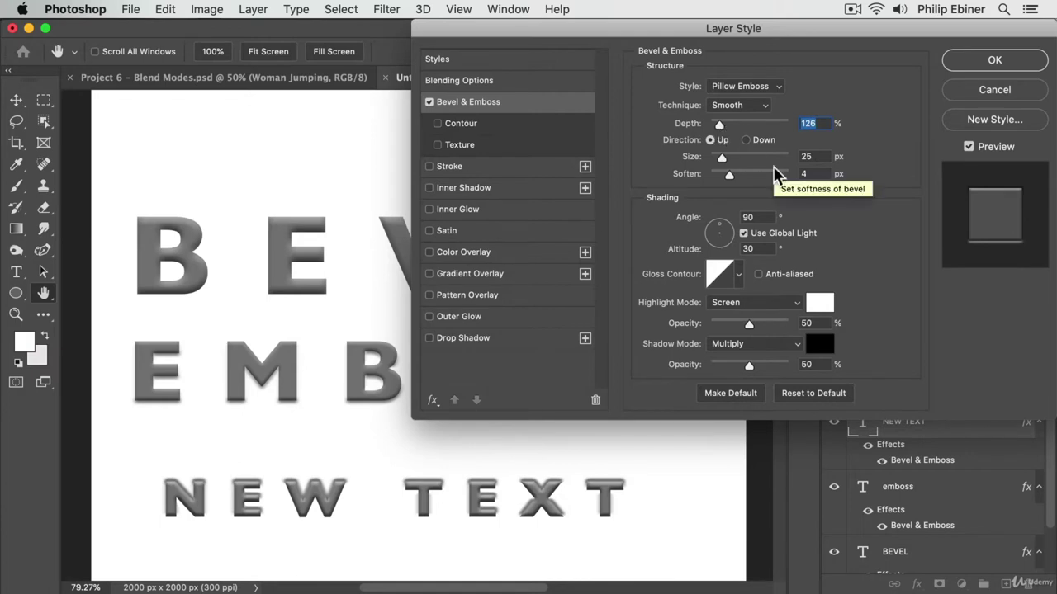
pyautogui.moveTo(721, 156)
pyautogui.mouseDown()
pyautogui.moveTo(715, 162)
pyautogui.moveTo(740, 178)
pyautogui.moveTo(718, 176)
pyautogui.mouseUp()
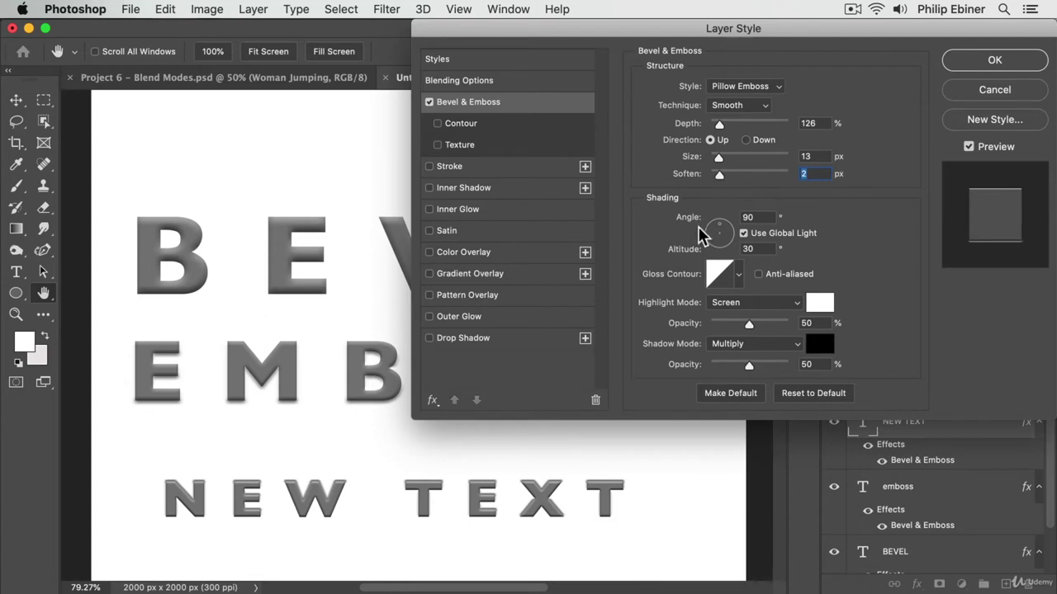
pyautogui.click(724, 89)
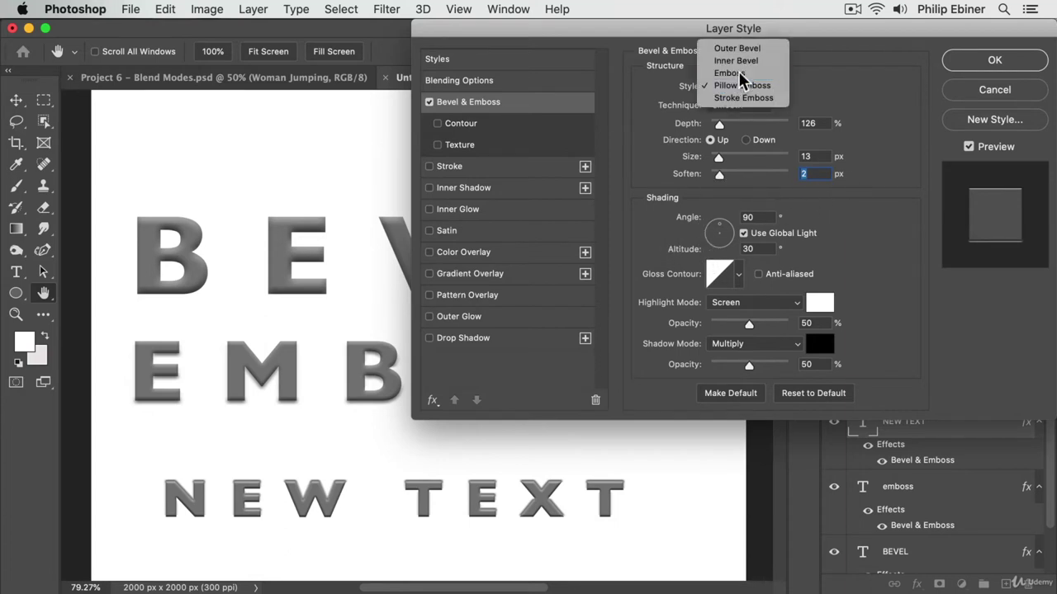
pyautogui.click(738, 72)
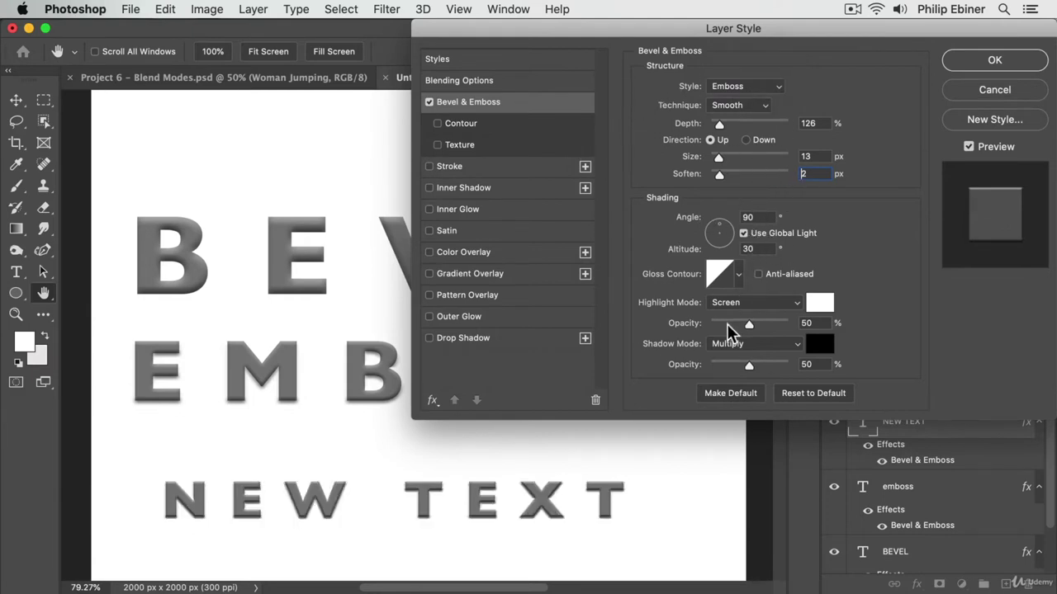
pyautogui.click(729, 323)
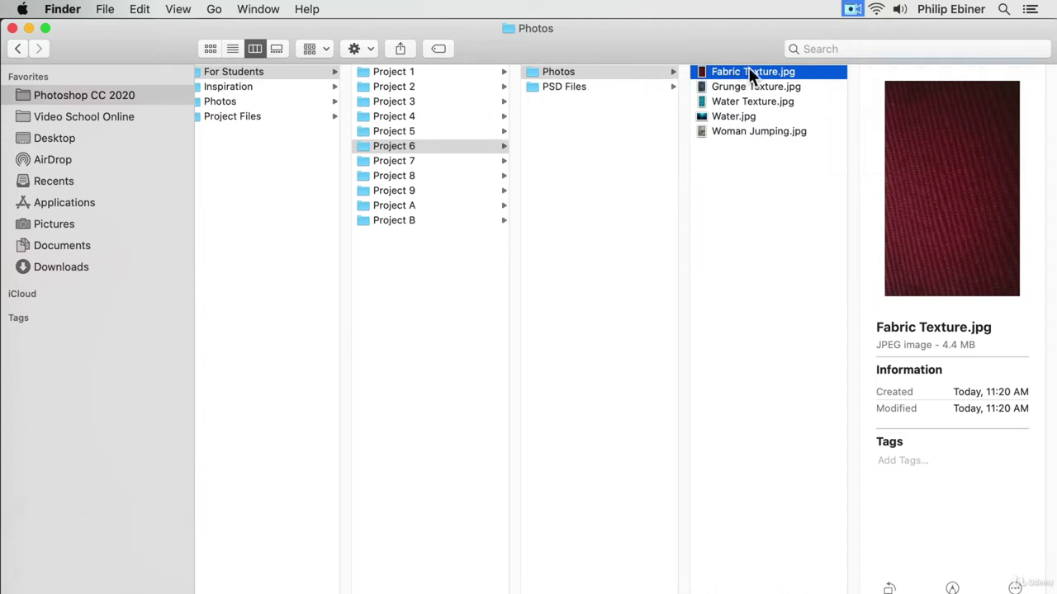
# Drag Fabric Texture.jpg from Finder into the Photoshop document
pyautogui.moveTo(748, 71); pyautogui.dragTo(471, 161)
pyautogui.press('super+Tab')
pyautogui.press('super+Tab')
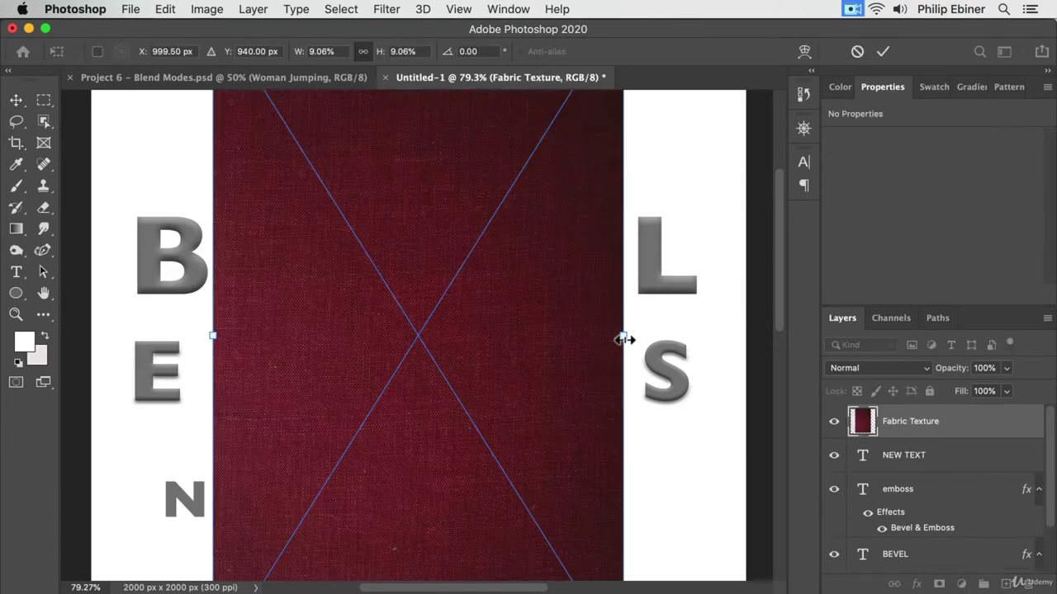
# Enlarge the placed fabric texture to 16.94% to cover the canvas and commit it
pyautogui.moveTo(623, 339); pyautogui.dragTo(746, 337)
pyautogui.moveTo(321, 288); pyautogui.dragTo(442, 272)
pyautogui.press('Return')
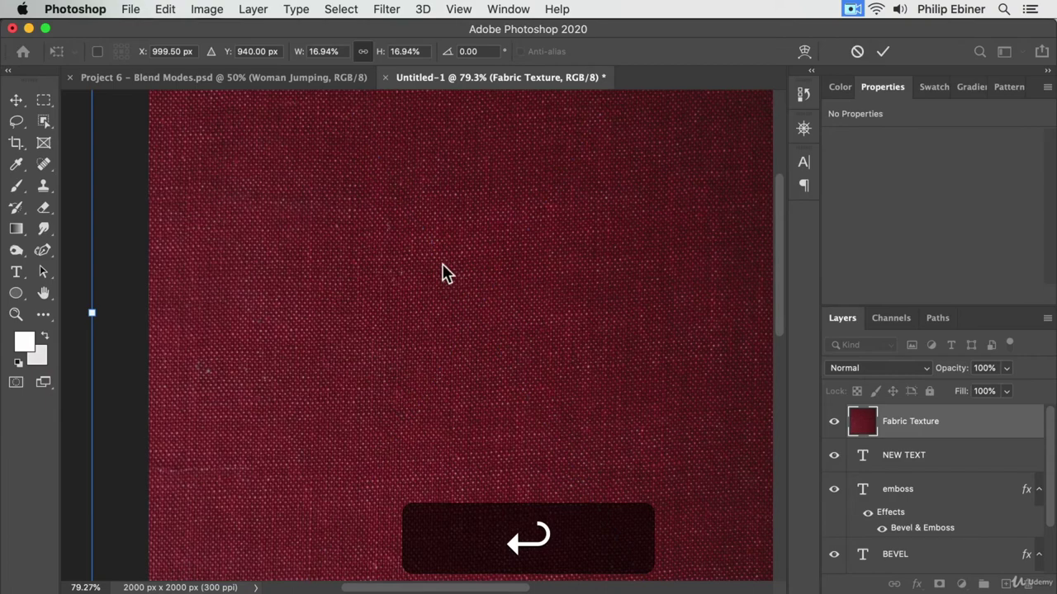
pyautogui.keyDown('alt'); pyautogui.click(524, 271); pyautogui.keyUp('alt')
pyautogui.moveTo(523, 271); pyautogui.dragTo(466, 252)
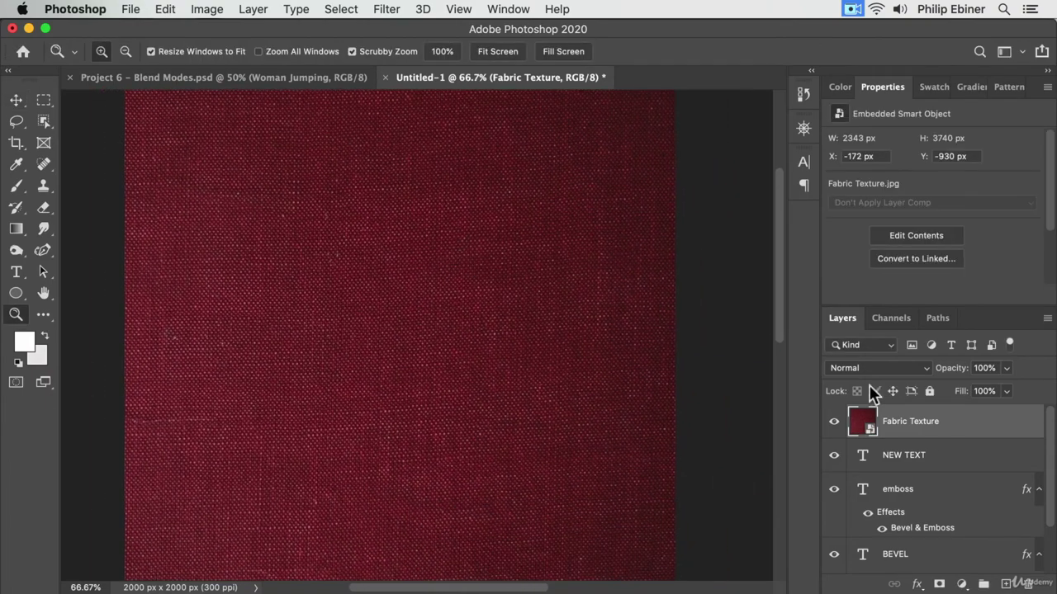
# Move the fabric texture below the emboss layer and delete the emboss and BEVEL layers
pyautogui.moveTo(944, 429); pyautogui.dragTo(949, 528)
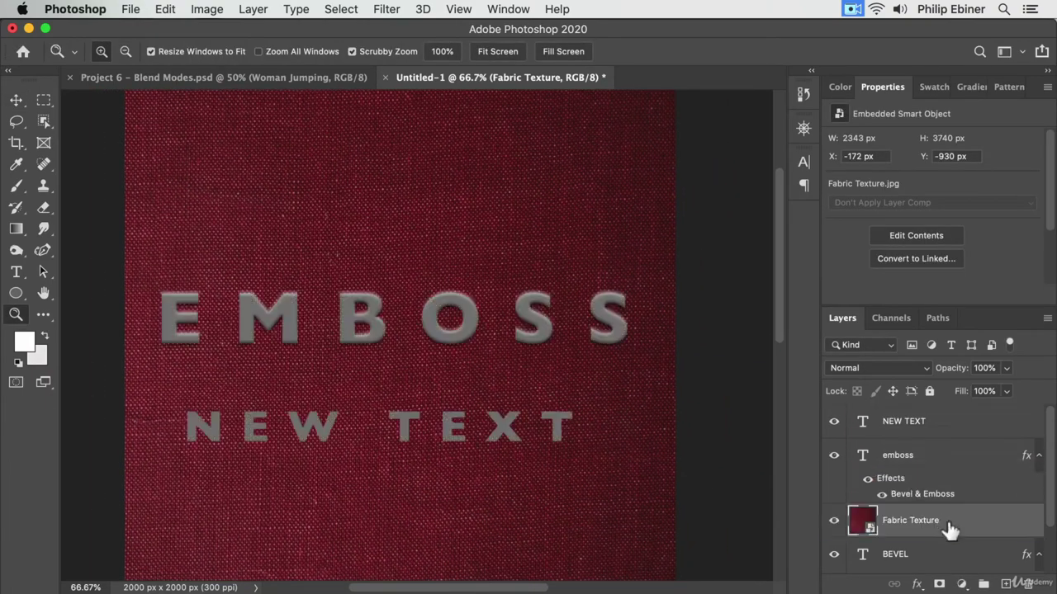
pyautogui.click(925, 455)
pyautogui.press('BackSpace')
pyautogui.click(913, 494)
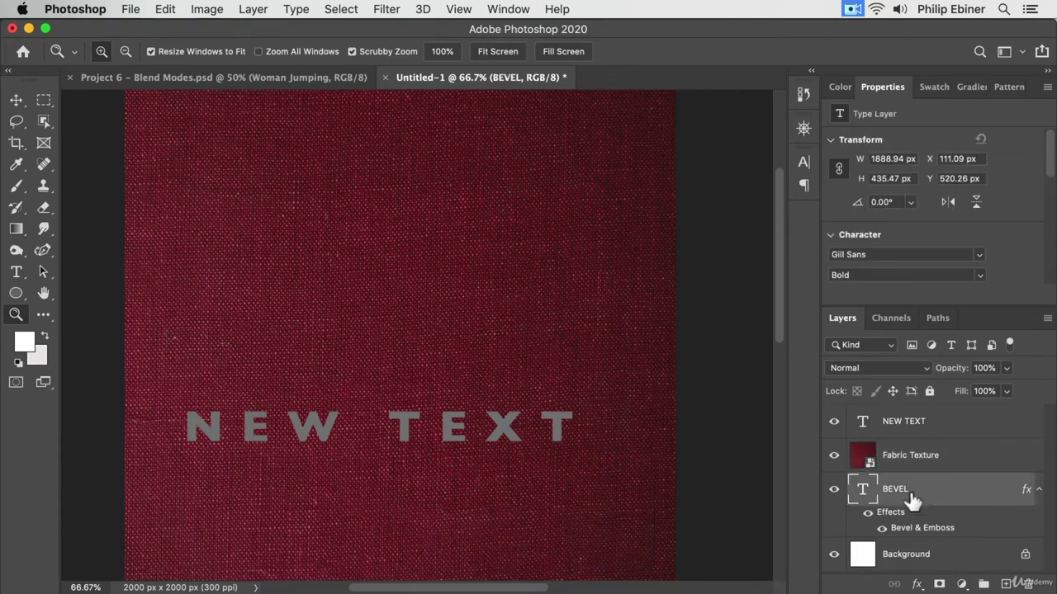
pyautogui.press('BackSpace')
# Move the text toward the canvas centre and change it to read FABRIC
pyautogui.click(933, 425)
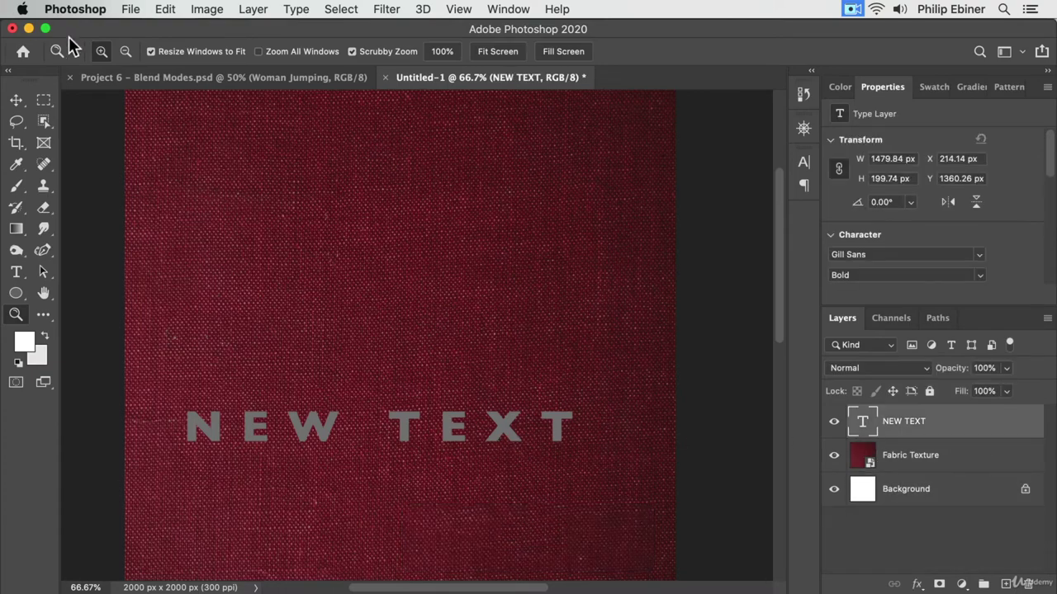
pyautogui.click(16, 100)
pyautogui.moveTo(453, 443); pyautogui.dragTo(521, 321)
pyautogui.press('t')
pyautogui.click(405, 304)
pyautogui.press('super+a')
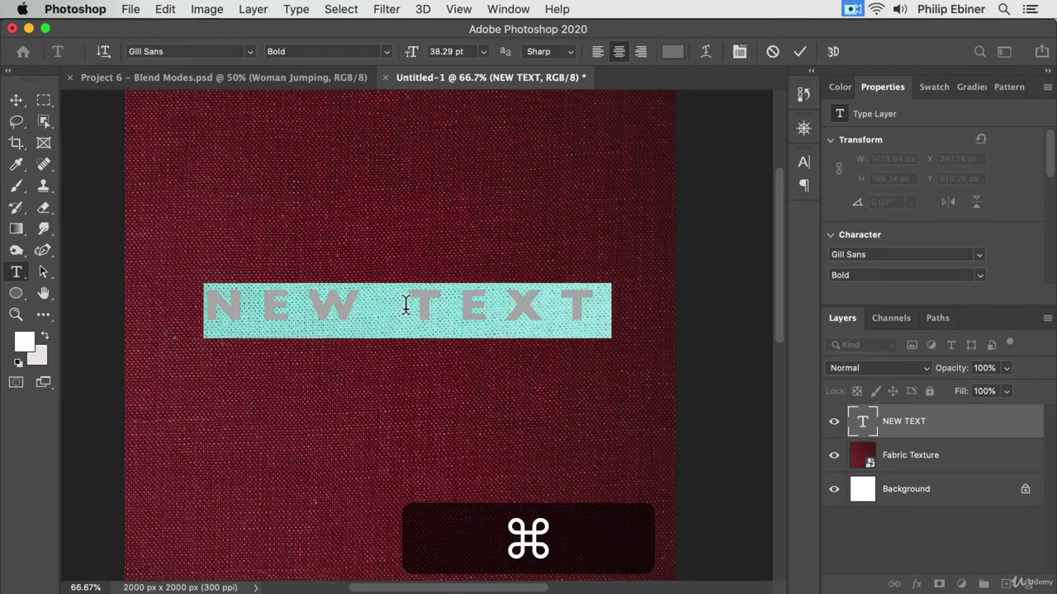
pyautogui.write('LF')
pyautogui.press('BackSpace')
pyautogui.press('BackSpace')
pyautogui.write('FR')
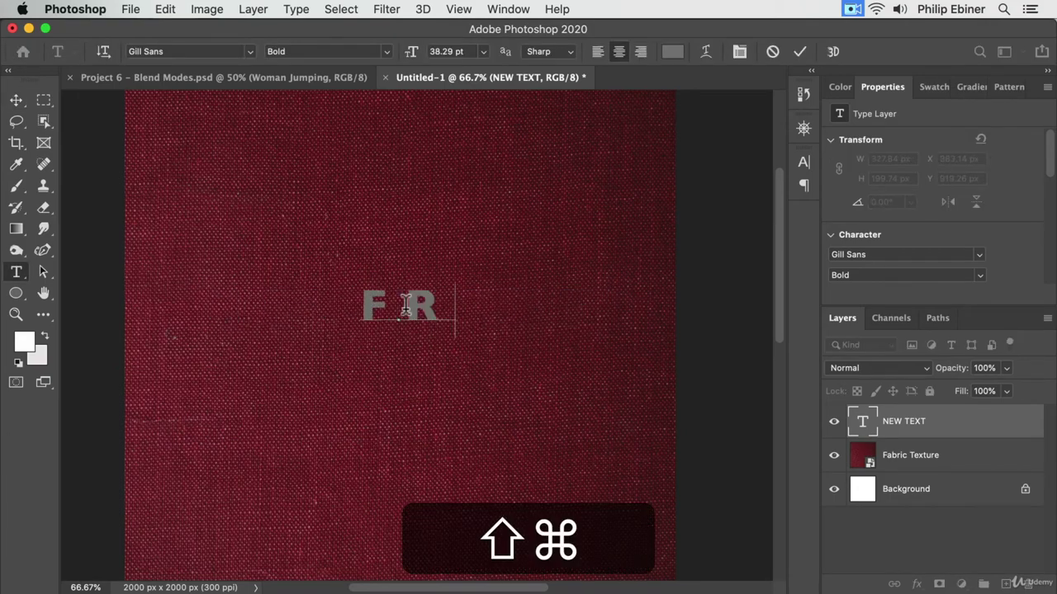
pyautogui.press('BackSpace')
pyautogui.write('ABRIC')
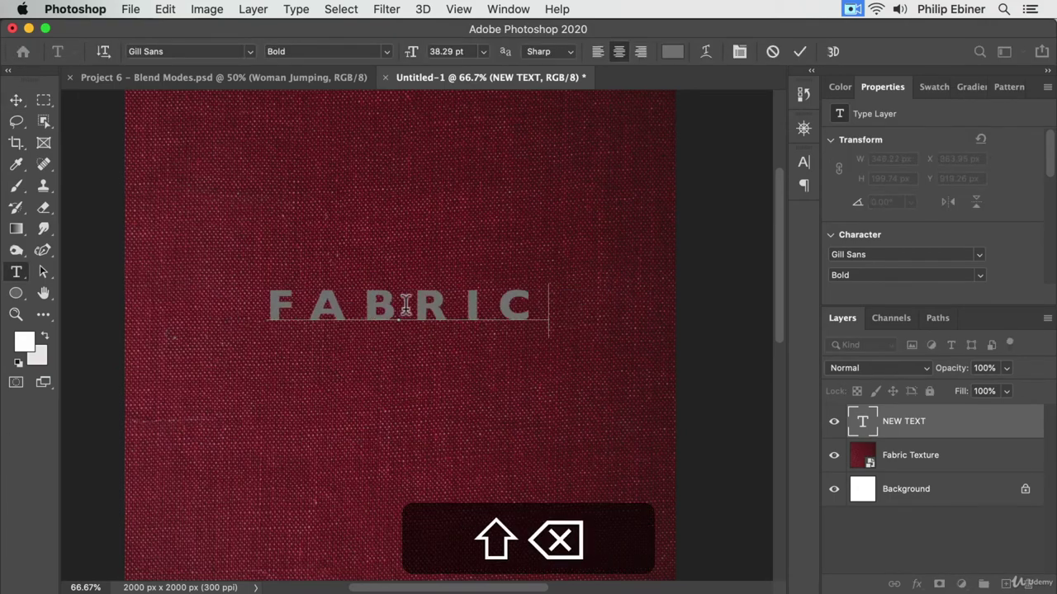
pyautogui.click(15, 100)
# Resize the FABRIC text about its centre to 64.71 pt
pyautogui.press('super+t')
pyautogui.moveTo(566, 281); pyautogui.dragTo(575, 302)
pyautogui.press('Return')
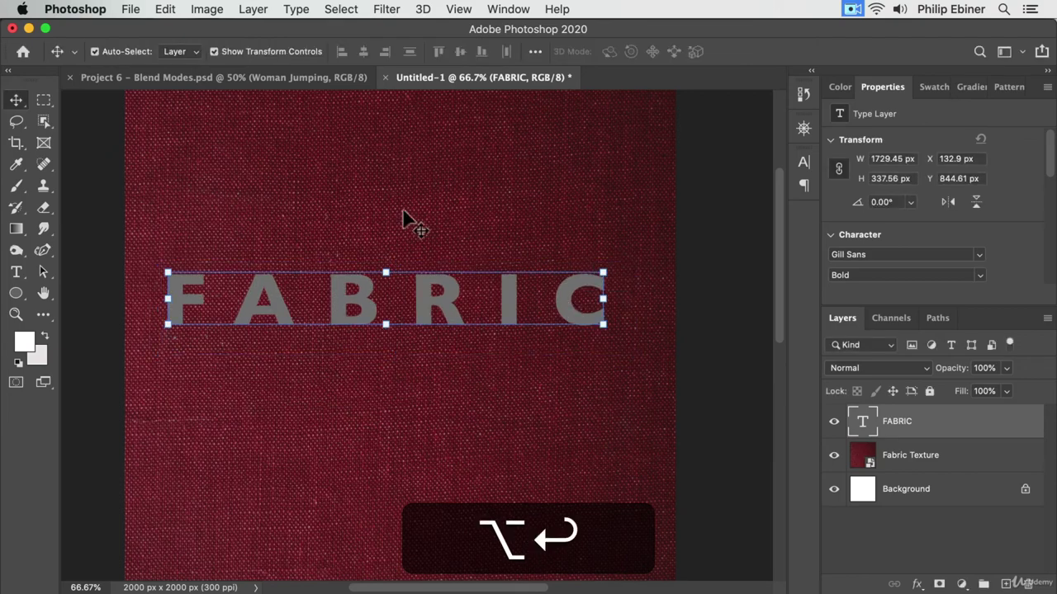
# Recolour the FABRIC text to off-white #f4f0f0
pyautogui.click(16, 271)
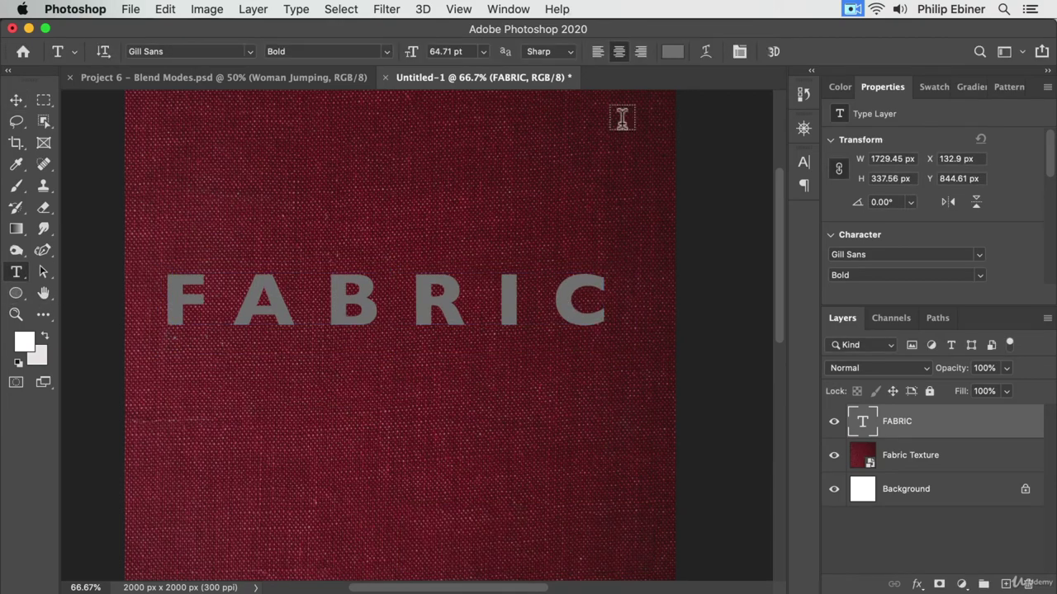
pyautogui.click(673, 51)
pyautogui.moveTo(672, 217); pyautogui.dragTo(621, 92)
pyautogui.click(1022, 89)
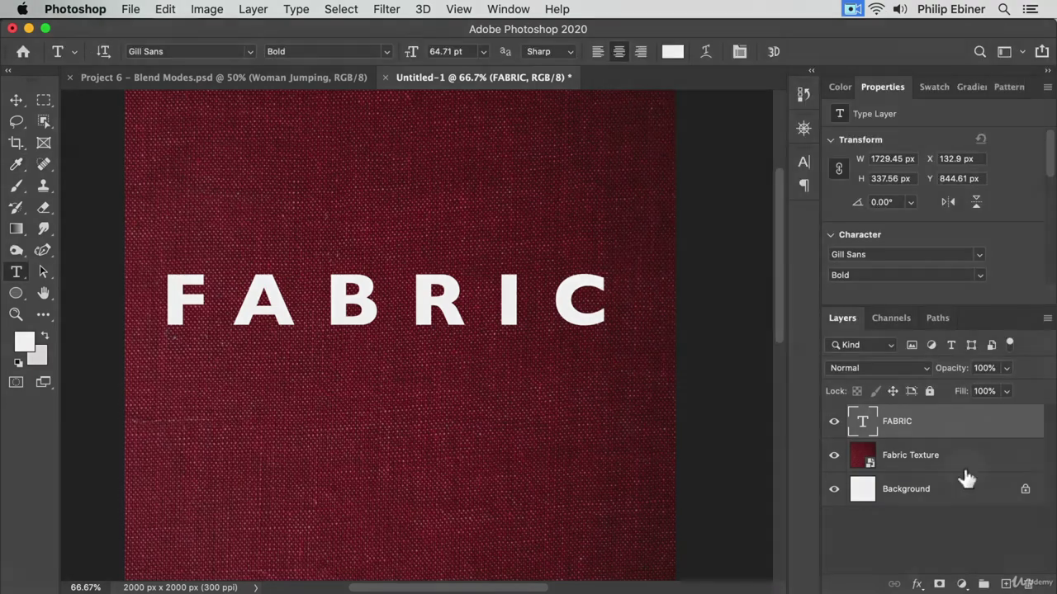
pyautogui.click(955, 429)
# Apply a Pillow Emboss Bevel & Emboss (63% depth, 25 px size) to FABRIC
pyautogui.doubleClick(955, 430)
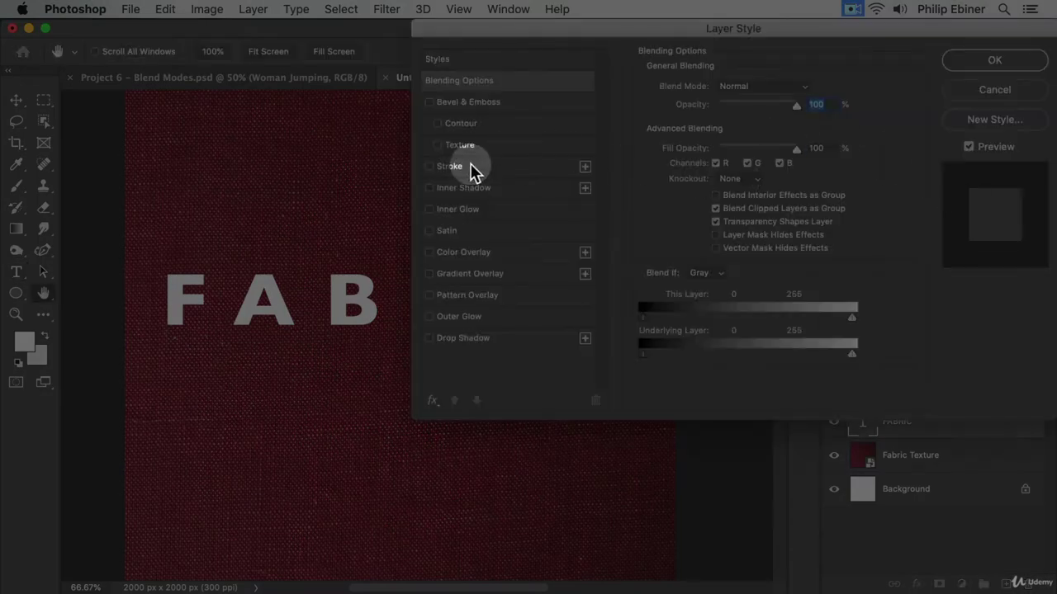
pyautogui.click(479, 102)
pyautogui.moveTo(569, 37); pyautogui.dragTo(744, 29)
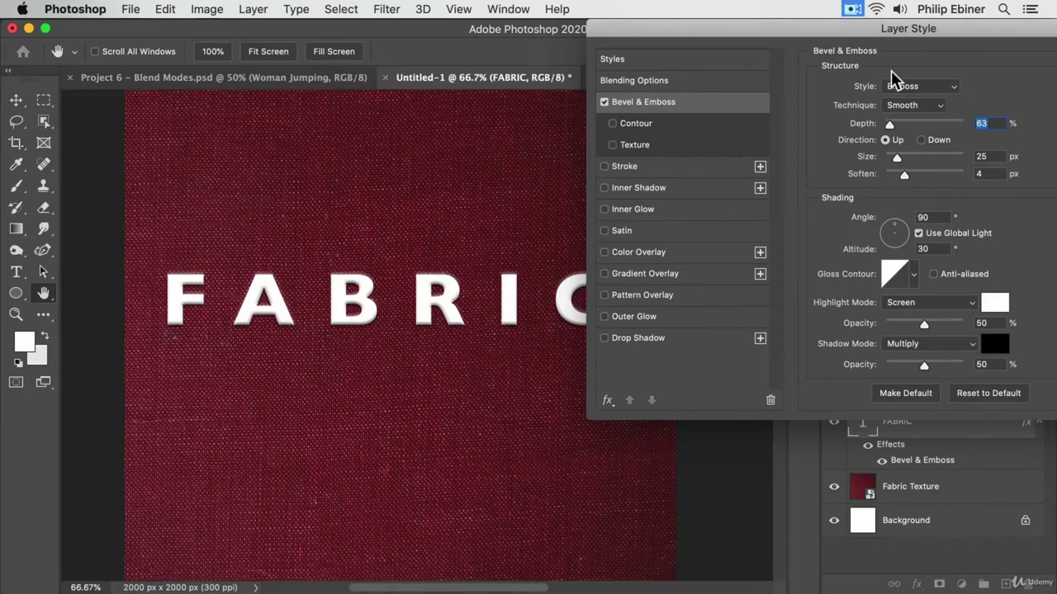
pyautogui.click(939, 91)
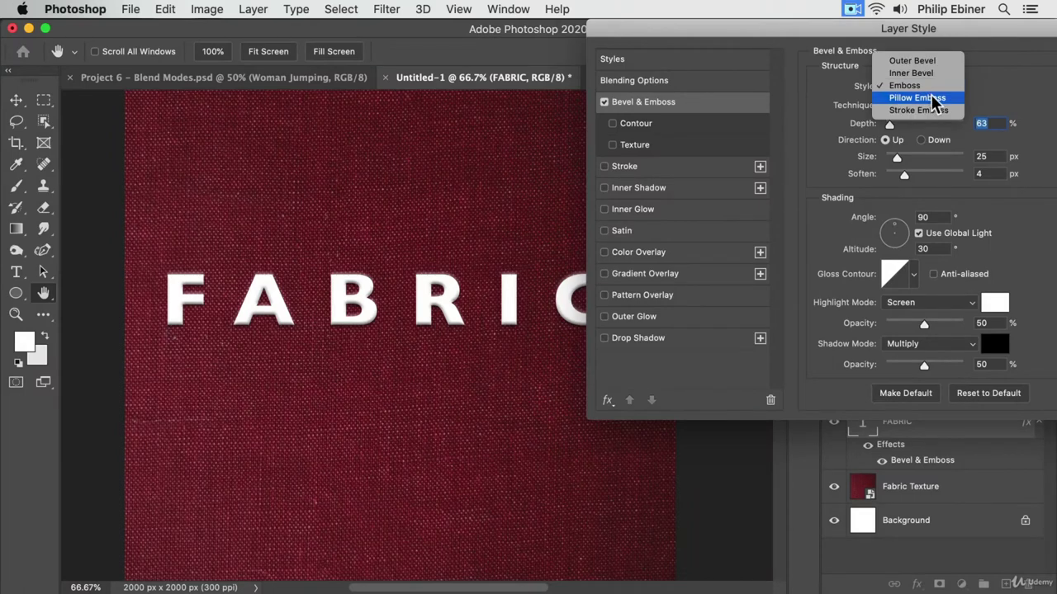
pyautogui.click(933, 104)
pyautogui.moveTo(943, 32); pyautogui.dragTo(902, 35)
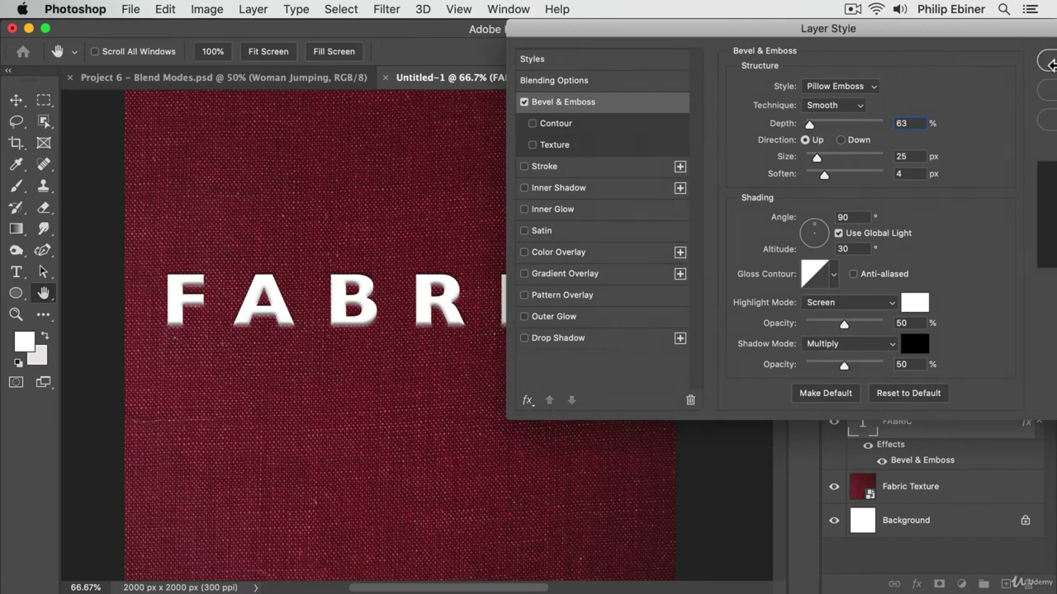
pyautogui.click(1045, 62)
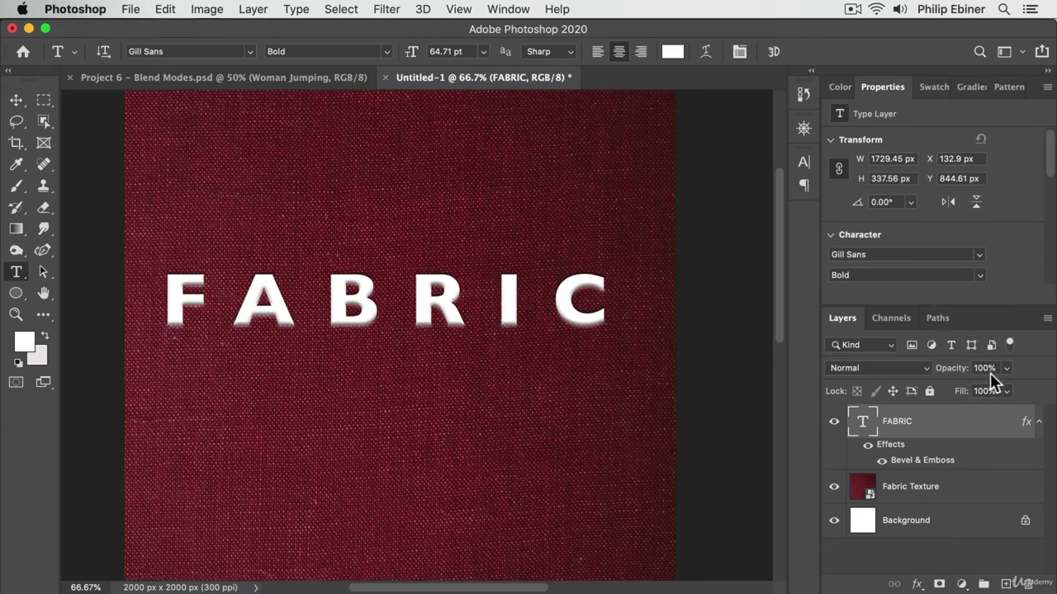
# Set the FABRIC layer's blend mode to Multiply
pyautogui.click(925, 370)
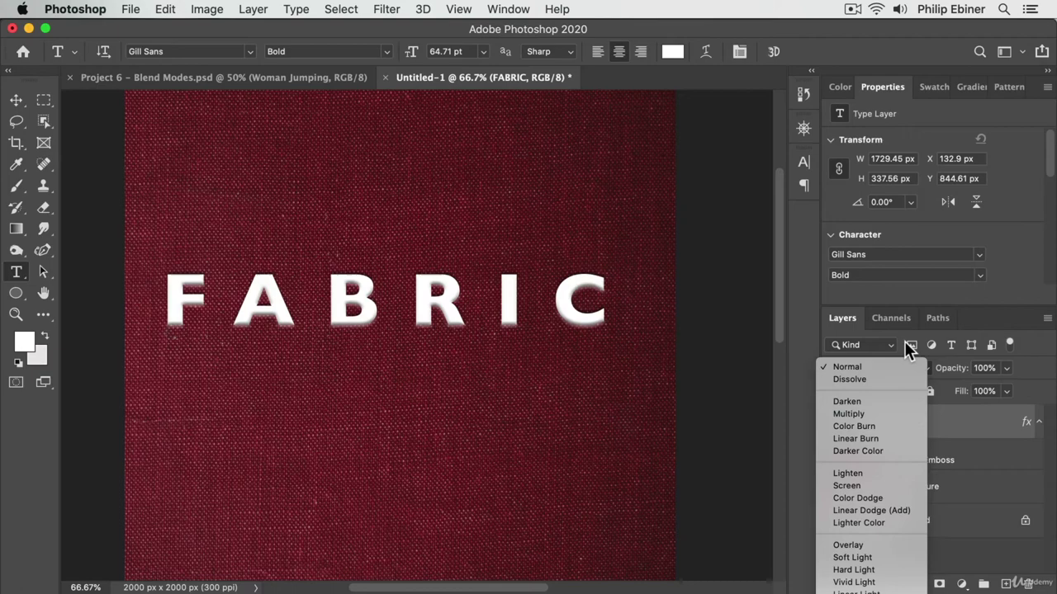
pyautogui.click(901, 336)
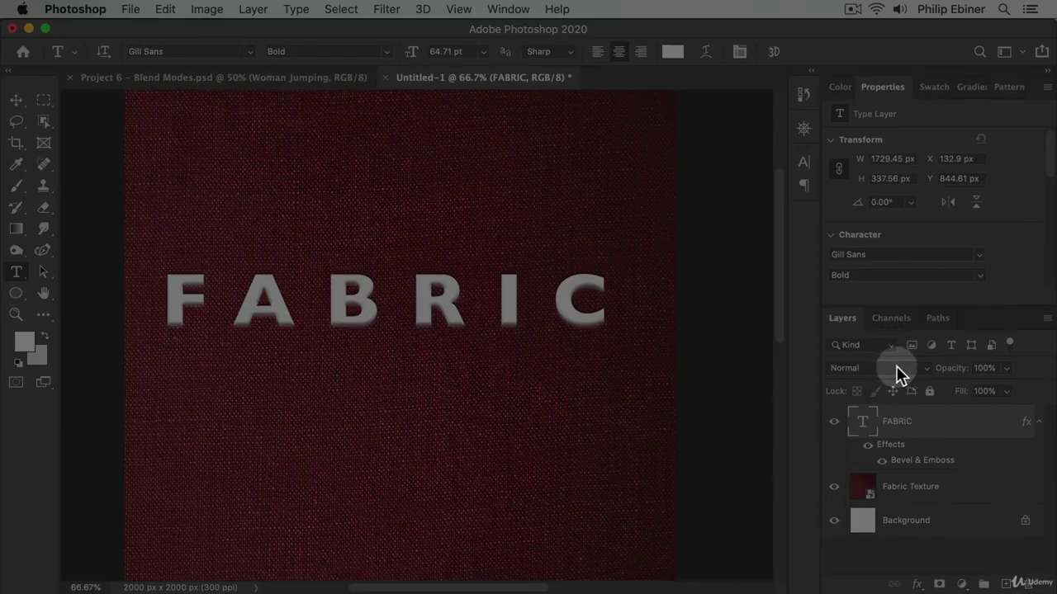
pyautogui.click(899, 373)
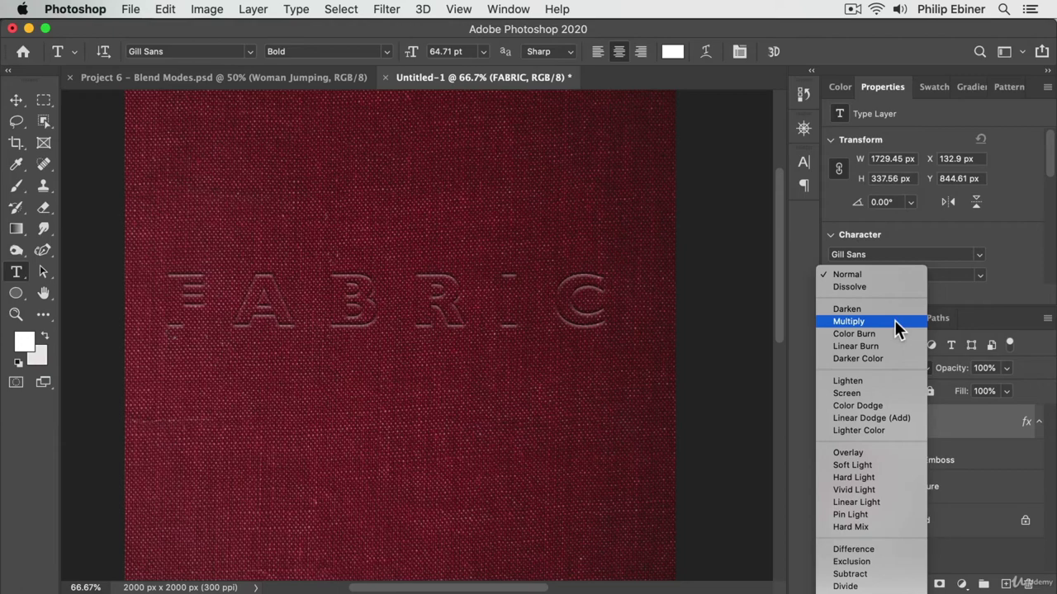
pyautogui.click(851, 321)
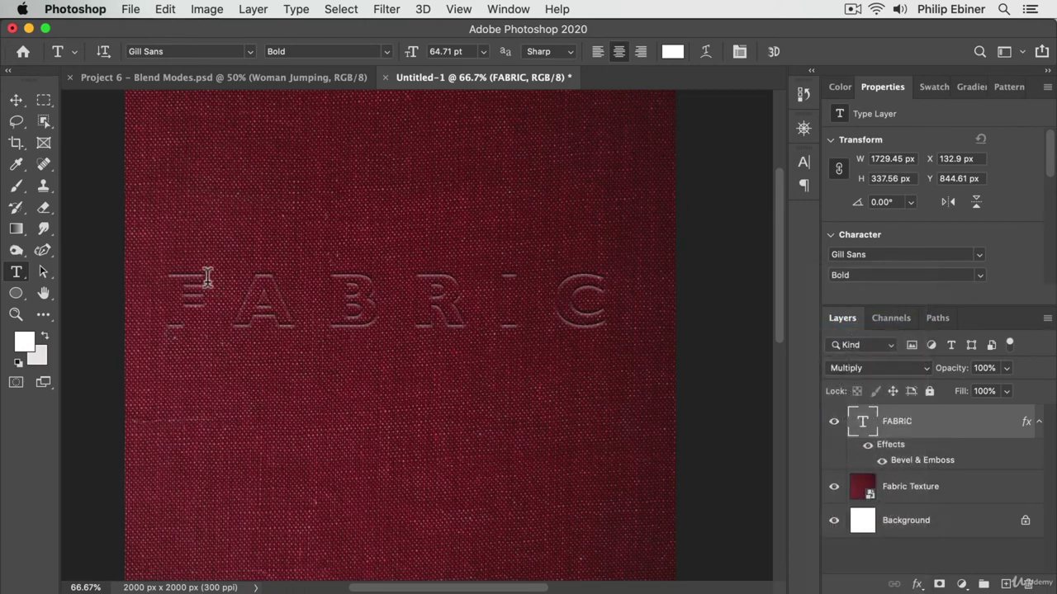
pyautogui.click(16, 100)
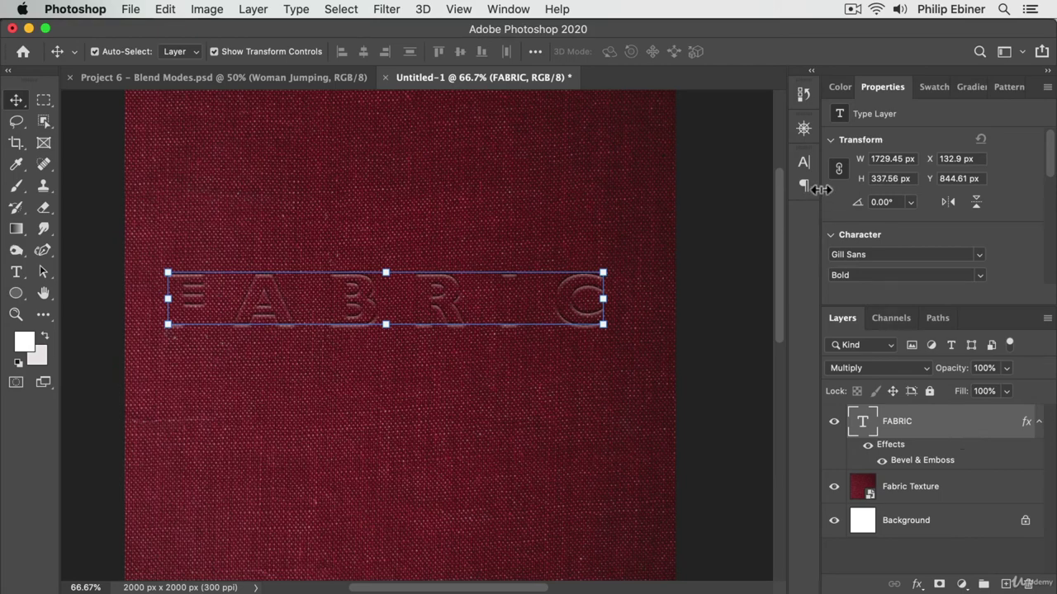
# Change the FABRIC text colour from white to bright red #dd1721
pyautogui.click(806, 165)
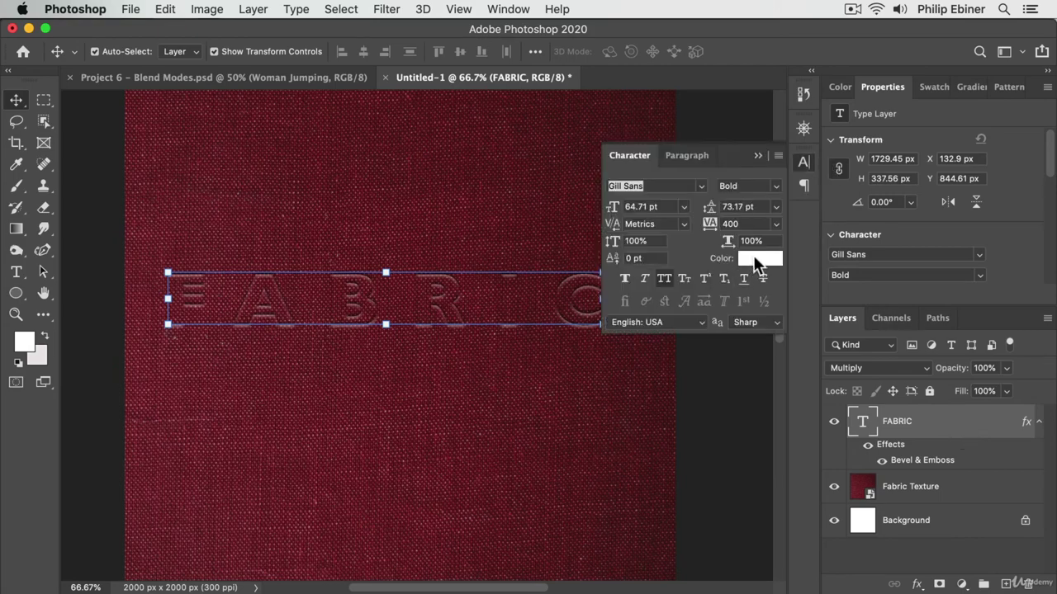
pyautogui.click(754, 259)
pyautogui.click(431, 205)
pyautogui.click(832, 160)
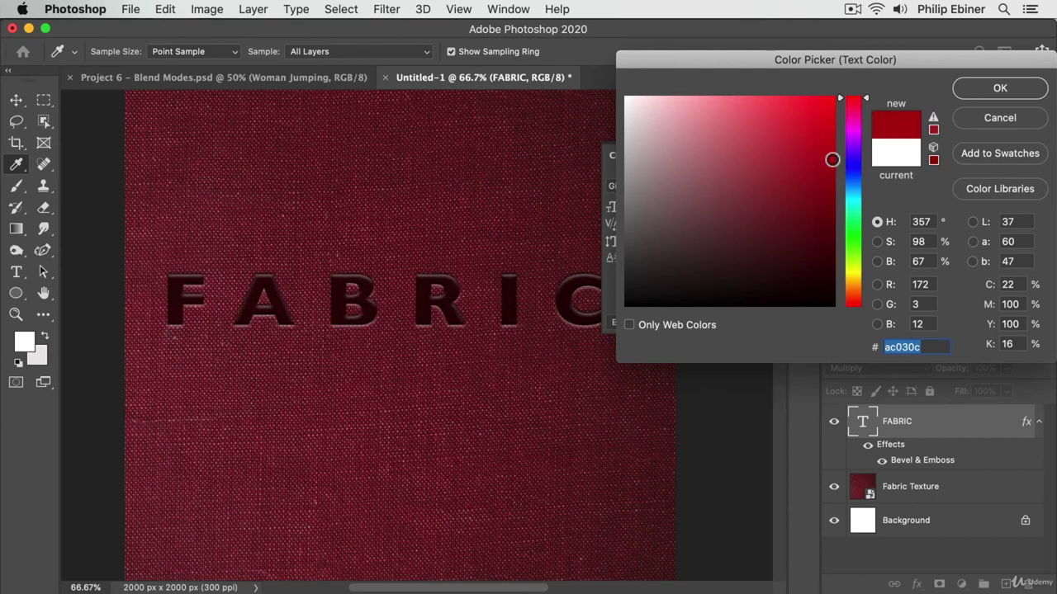
pyautogui.moveTo(832, 159)
pyautogui.mouseDown()
pyautogui.moveTo(818, 165)
pyautogui.moveTo(809, 117)
pyautogui.moveTo(819, 142)
pyautogui.mouseUp()
pyautogui.click(998, 88)
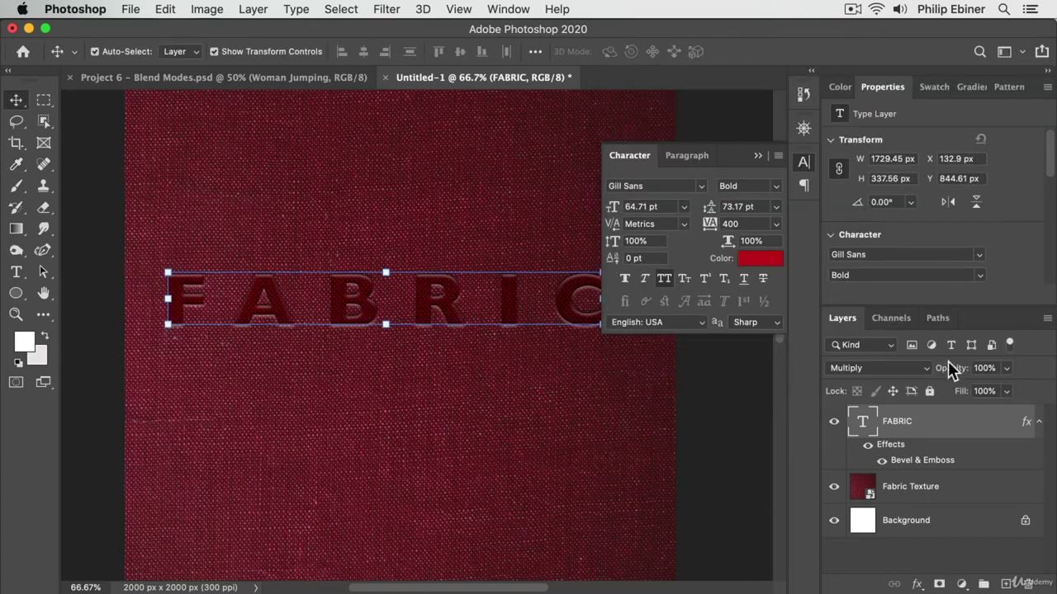
pyautogui.click(902, 369)
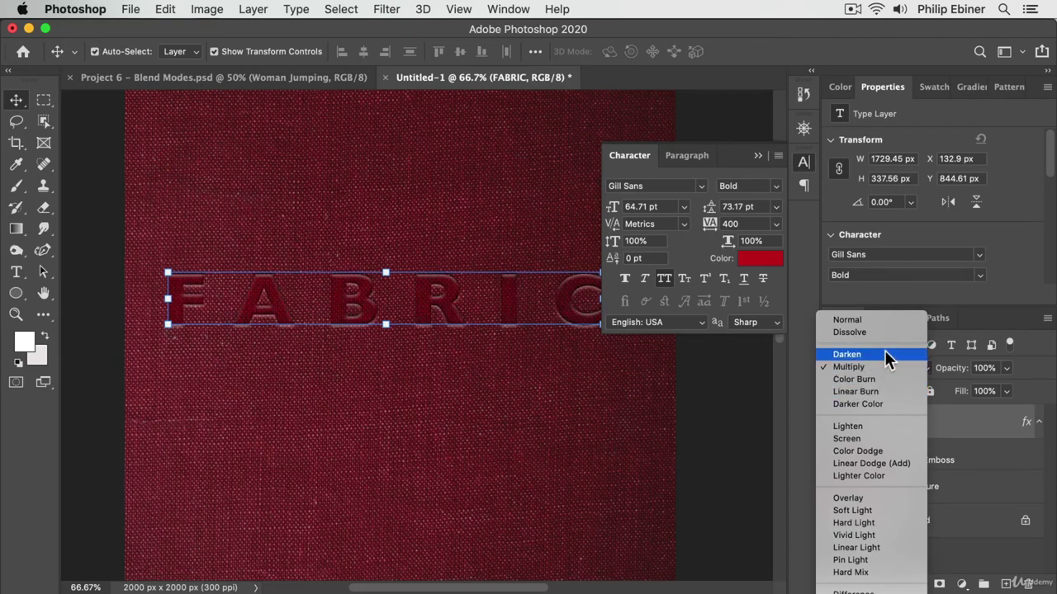
# Switch FABRIC's blend mode to Overlay and close the Character panel
pyautogui.click(877, 498)
pyautogui.click(699, 372)
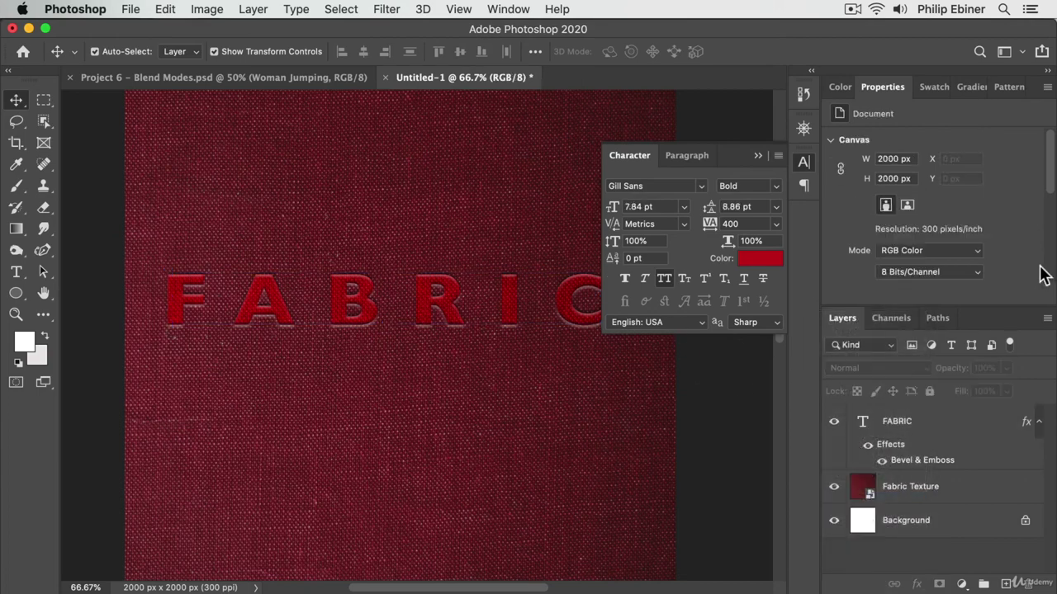
pyautogui.click(803, 163)
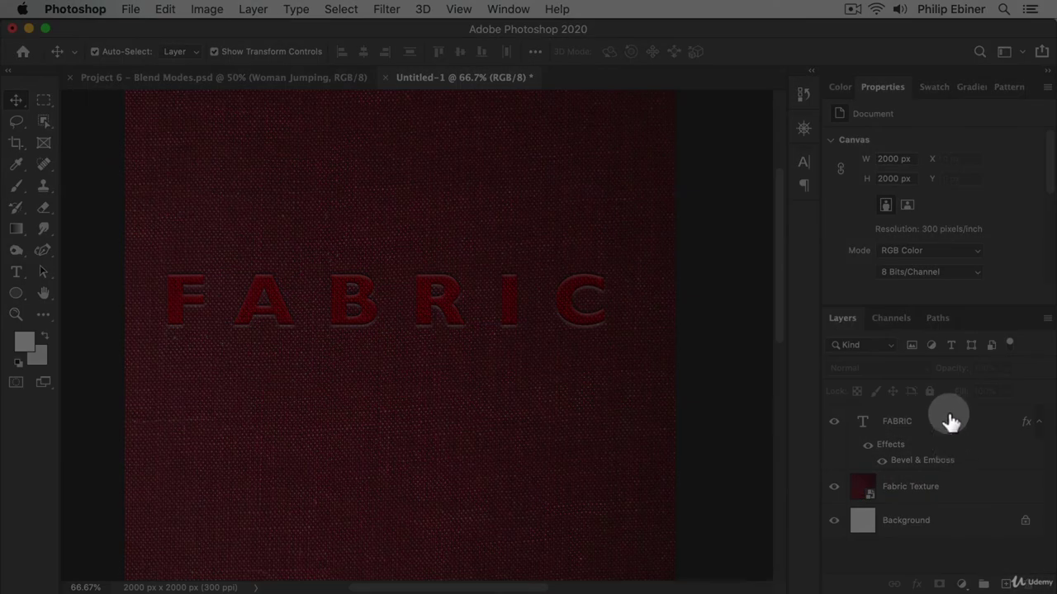
# Change FABRIC's Bevel & Emboss to the Chisel Hard technique with 27 px size and 5 px soften
pyautogui.doubleClick(944, 419)
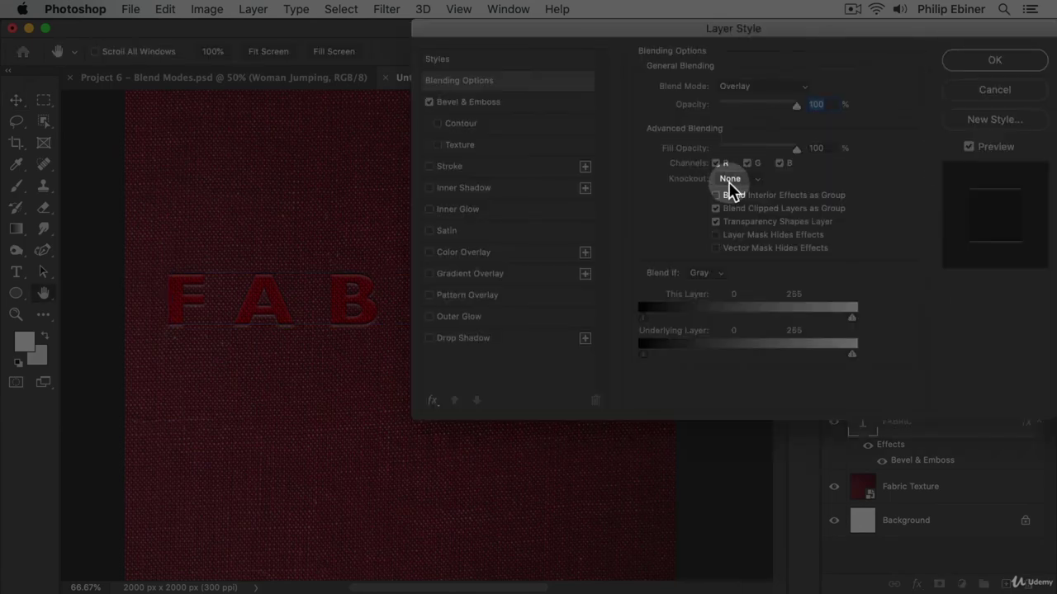
pyautogui.click(475, 102)
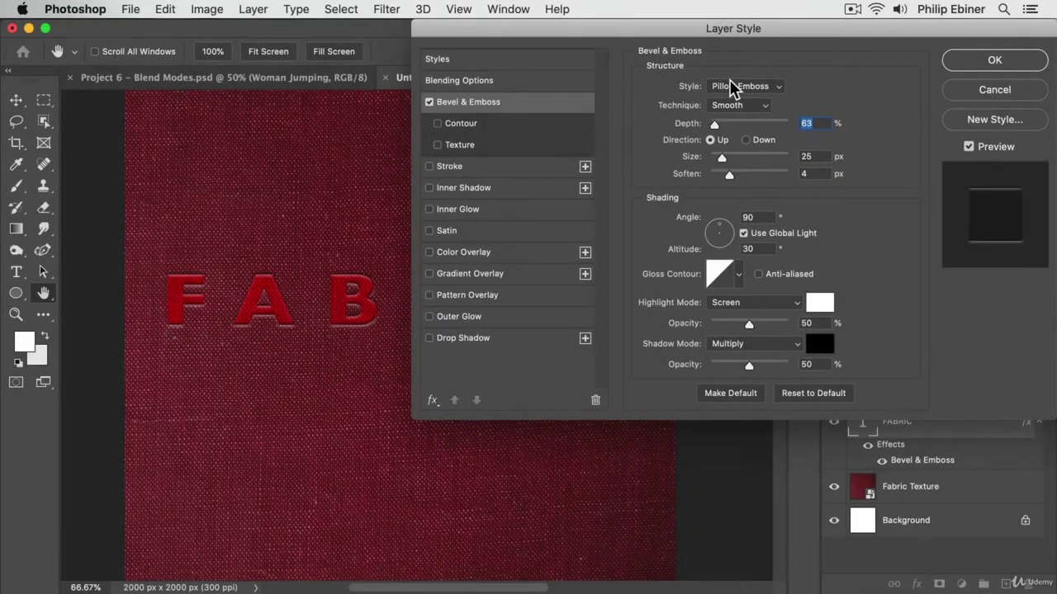
pyautogui.moveTo(767, 28); pyautogui.dragTo(837, 28)
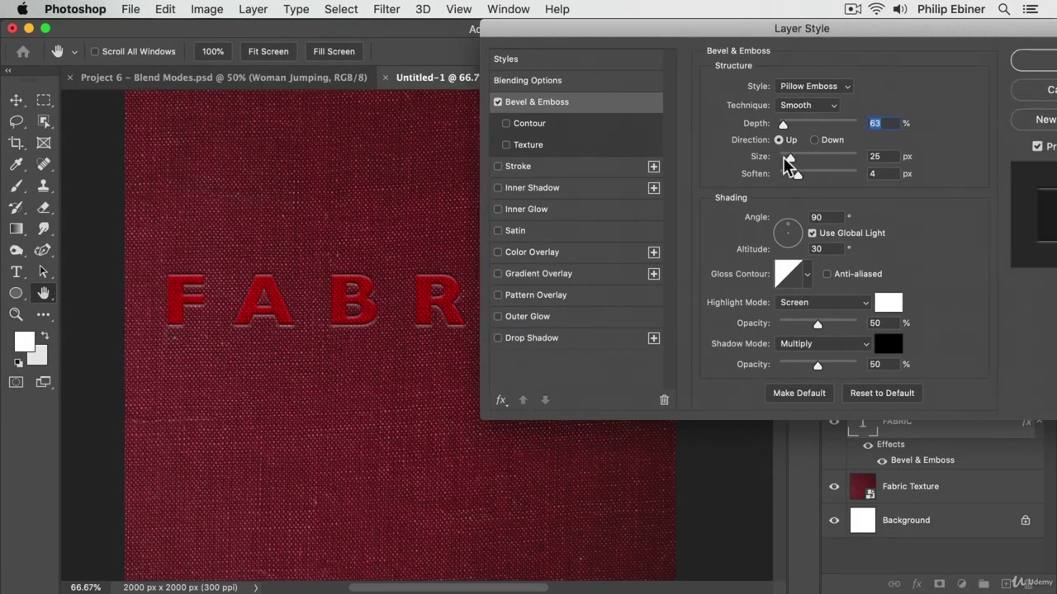
pyautogui.moveTo(786, 162)
pyautogui.mouseDown()
pyautogui.moveTo(817, 165)
pyautogui.moveTo(794, 171)
pyautogui.moveTo(816, 178)
pyautogui.moveTo(790, 160)
pyautogui.mouseUp()
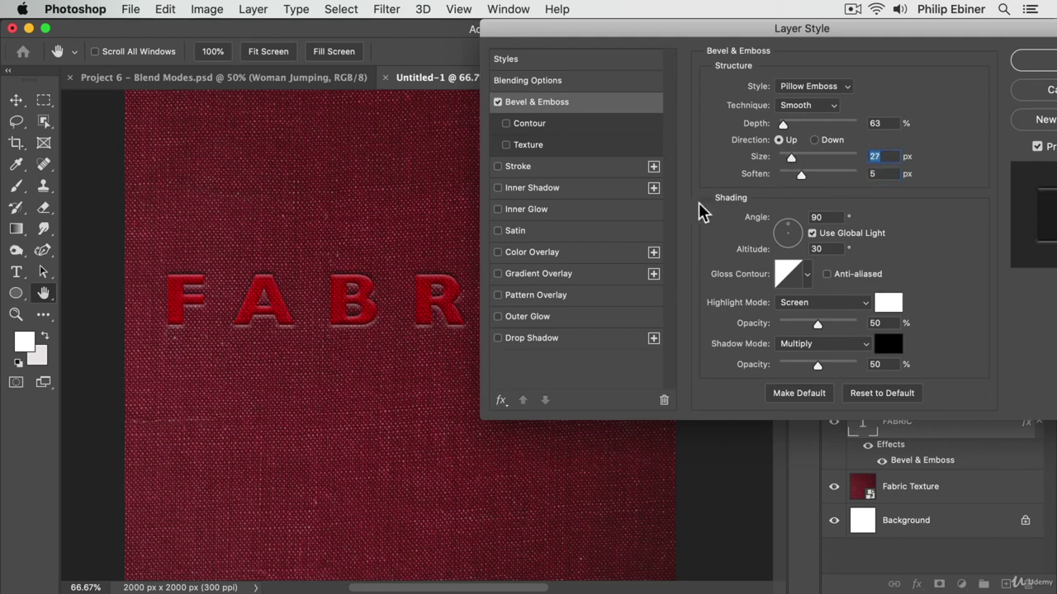
pyautogui.click(801, 108)
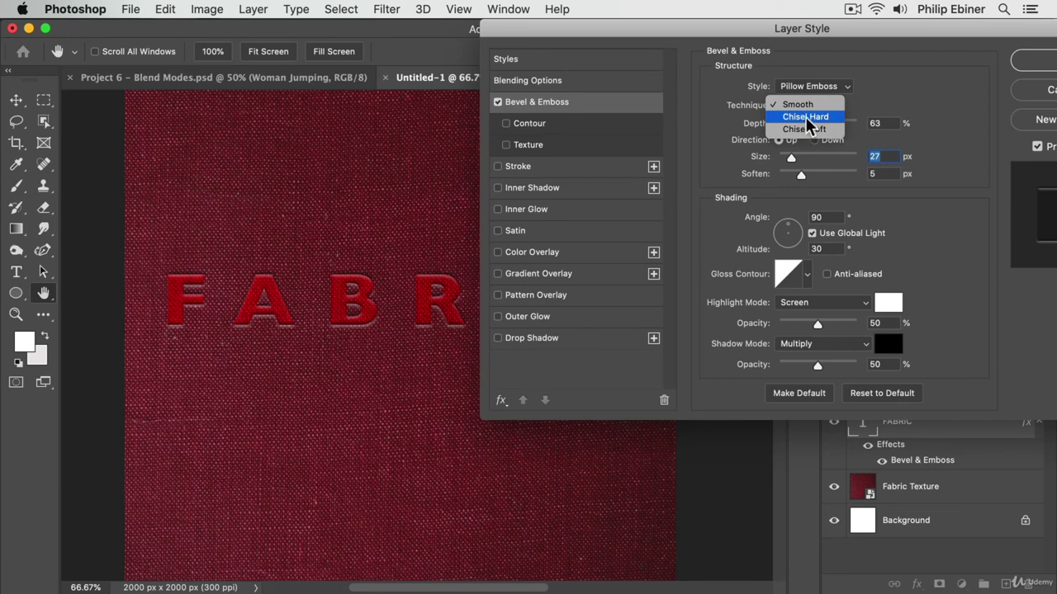
pyautogui.click(805, 117)
pyautogui.click(800, 108)
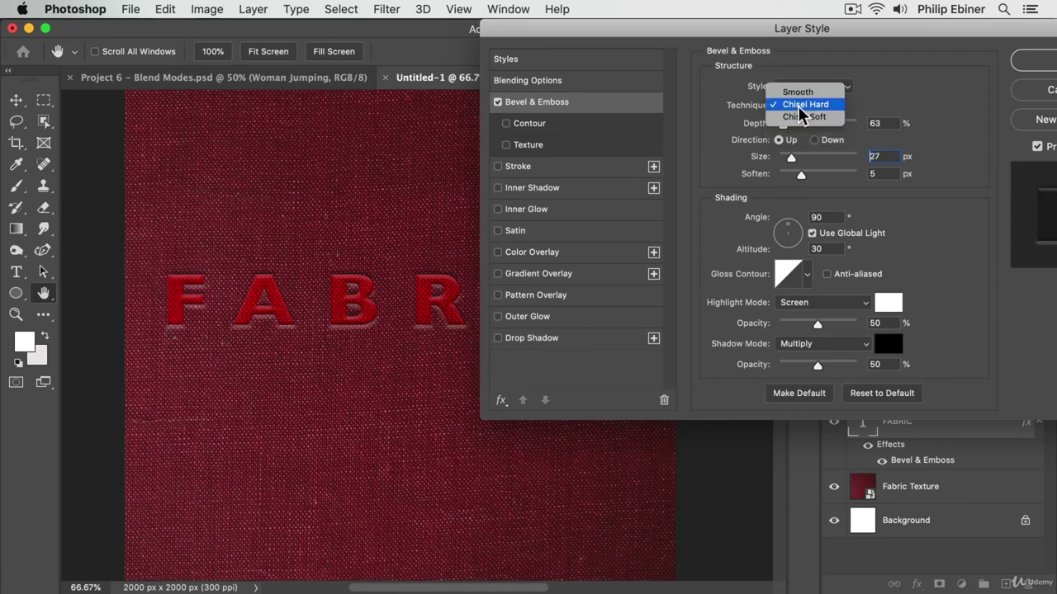
pyautogui.click(802, 117)
pyautogui.click(795, 107)
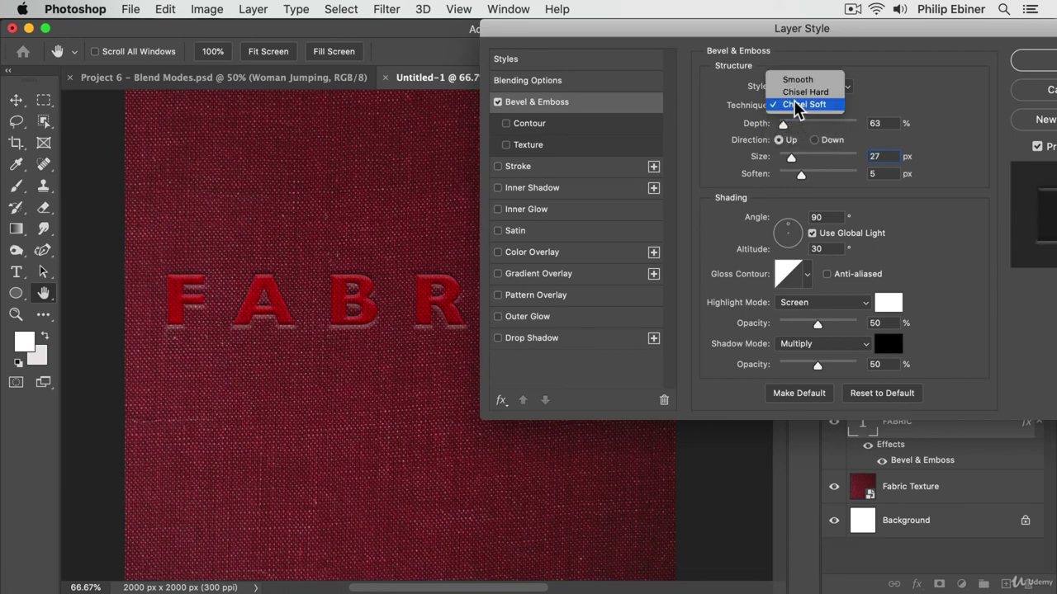
pyautogui.click(805, 91)
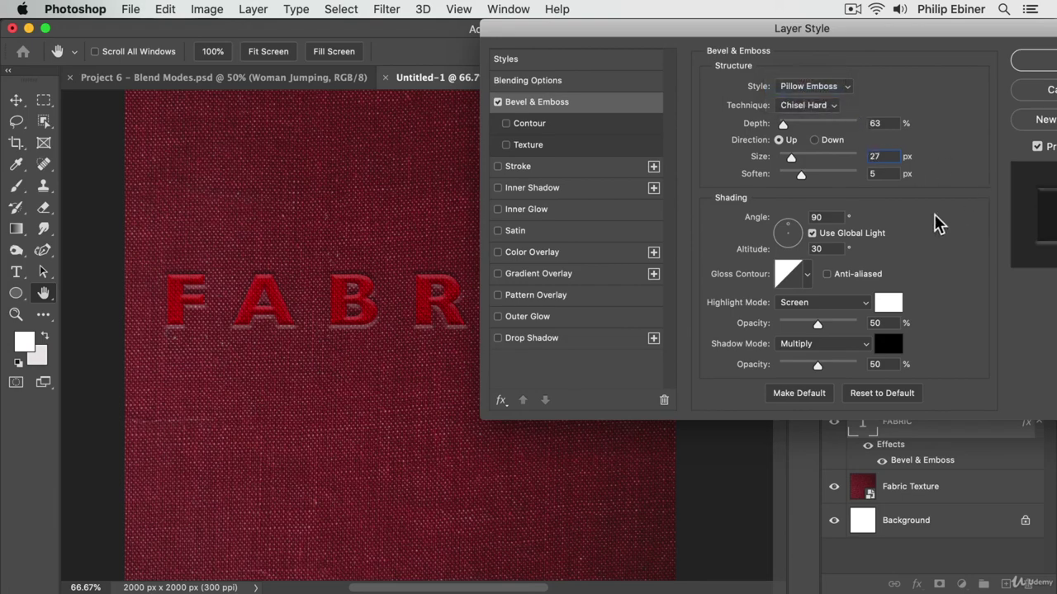
# Apply the bevel settings and zoom out to see the whole canvas
pyautogui.click(1050, 63)
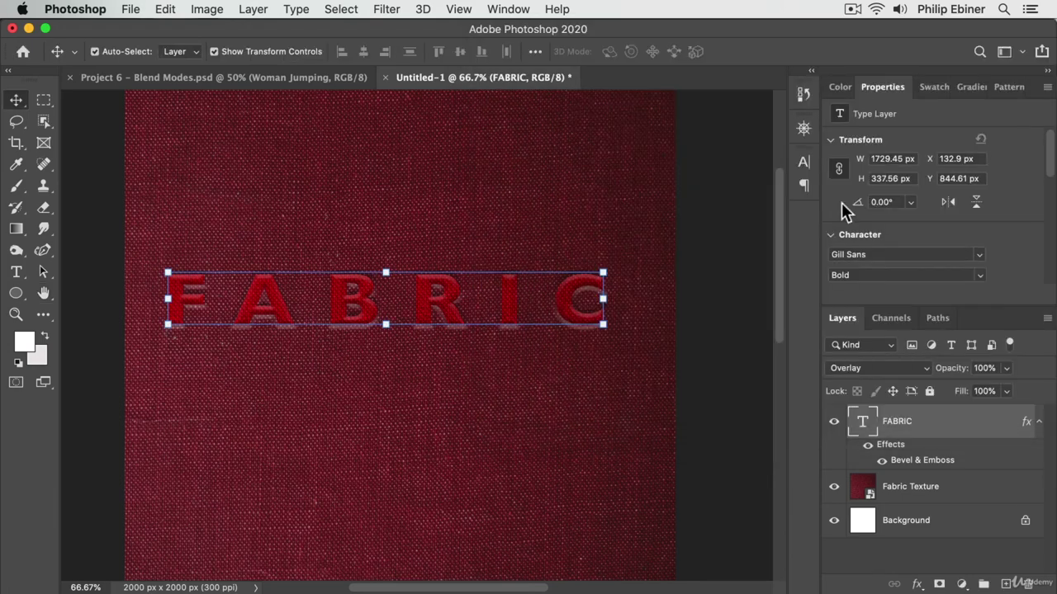
pyautogui.click(641, 248)
pyautogui.press('z')
pyautogui.keyDown('alt'); pyautogui.click(544, 314); pyautogui.keyUp('alt')
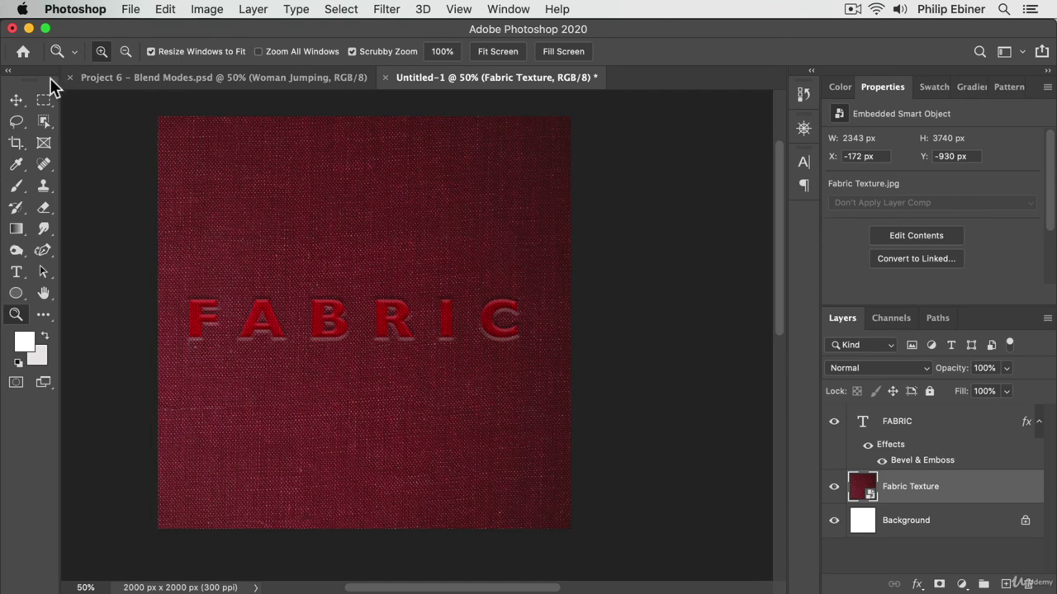
# Move the FABRIC text about 50 px right to centre it on the fabric
pyautogui.click(21, 102)
pyautogui.moveTo(384, 314); pyautogui.dragTo(398, 317)
pyautogui.click(622, 309)
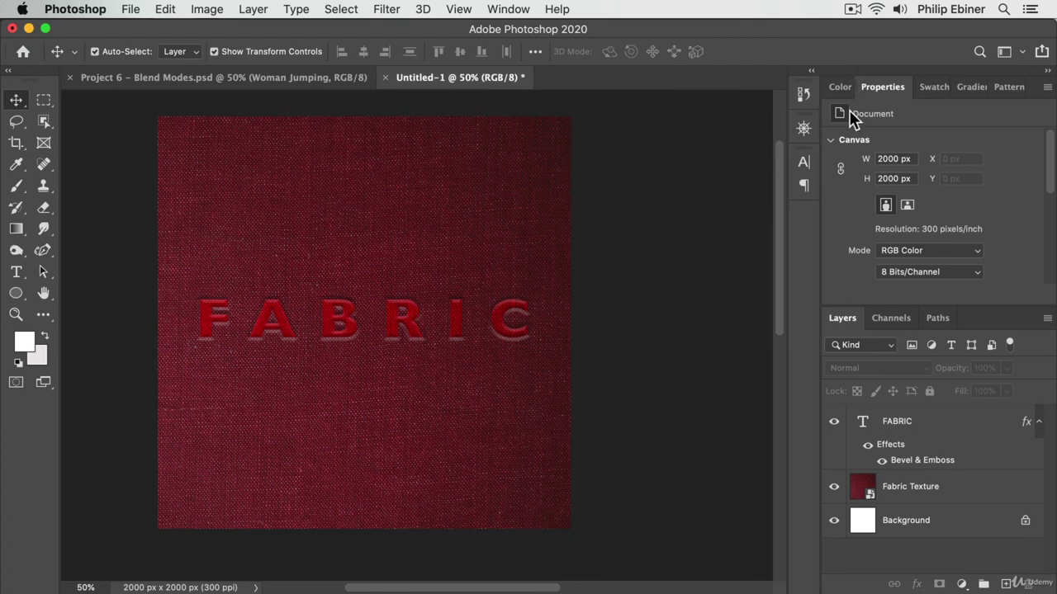